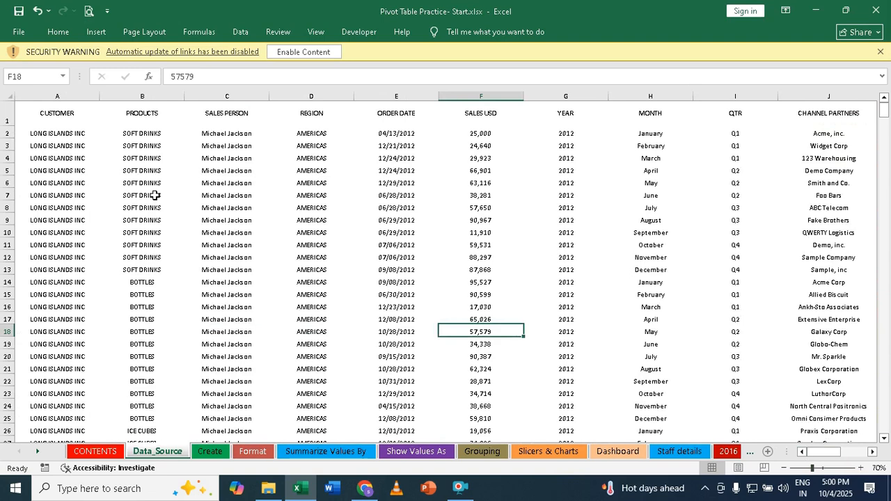
# Insert an entire empty column in front of the SALES PERSON column.
pyautogui.click(213, 114)
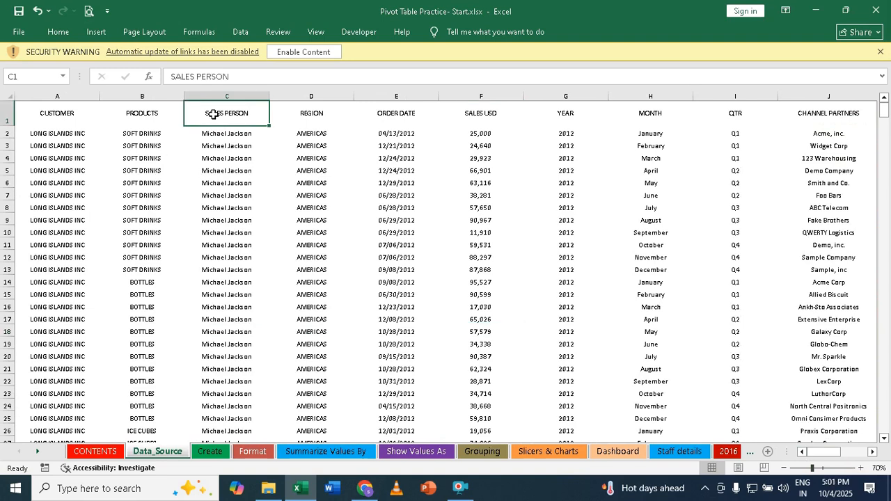
pyautogui.rightClick(213, 114)
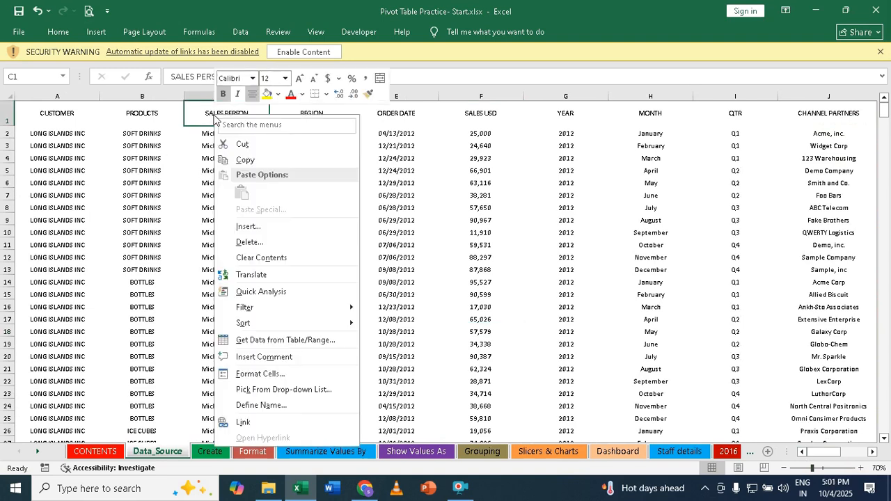
pyautogui.press('Escape')
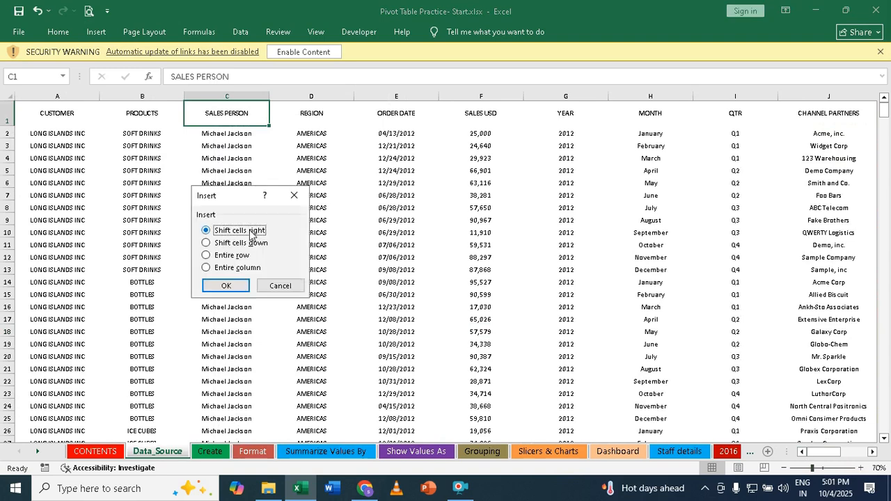
pyautogui.click(245, 268)
pyautogui.click(235, 288)
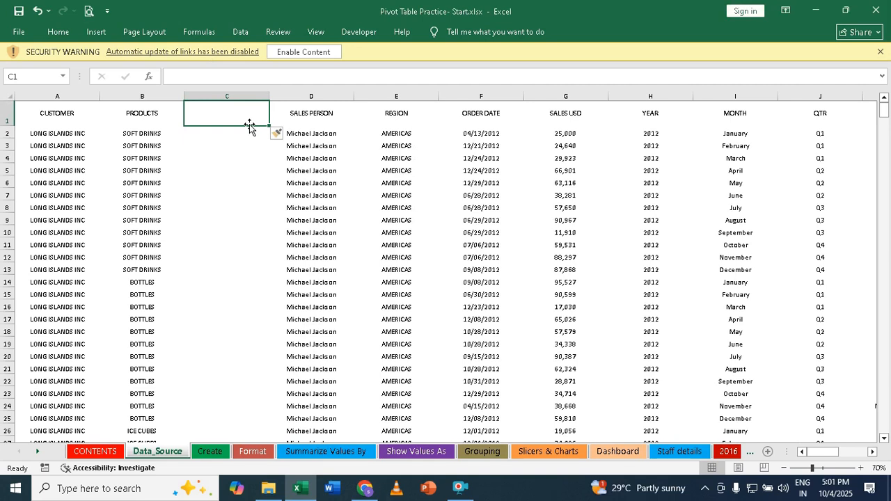
# Insert an entire empty row above row 8 of the sales data.
pyautogui.click(43, 207)
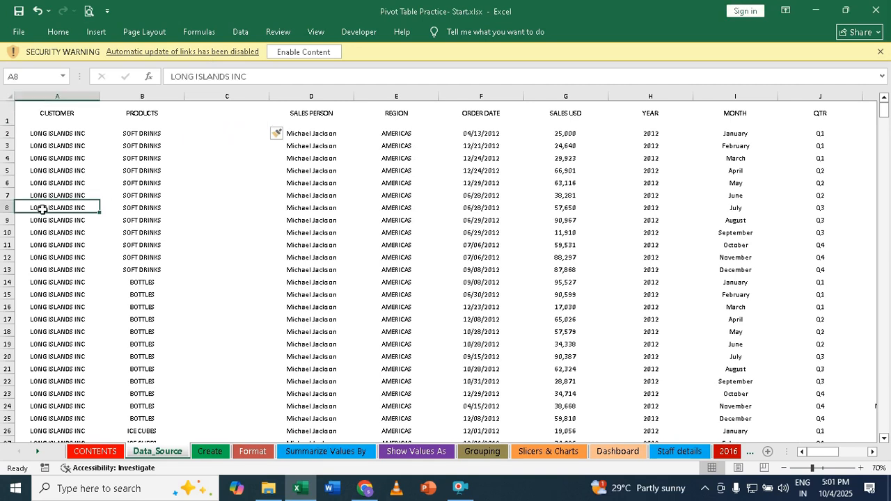
pyautogui.rightClick(43, 206)
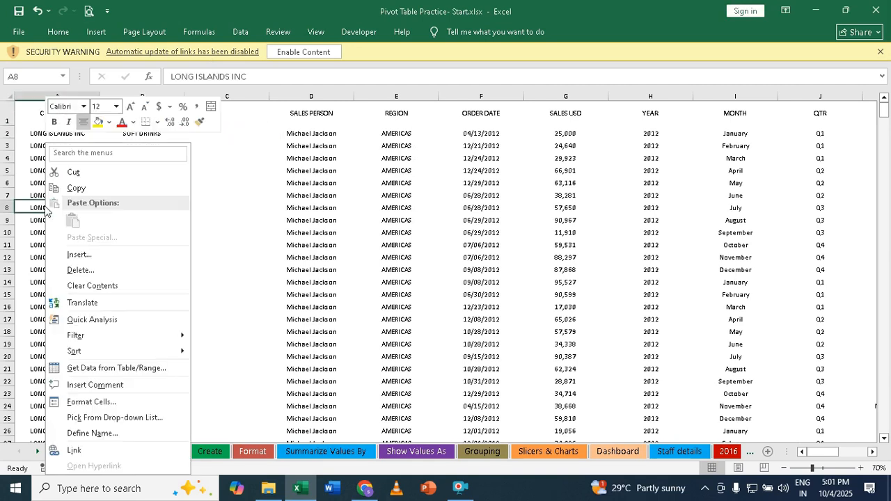
pyautogui.click(66, 255)
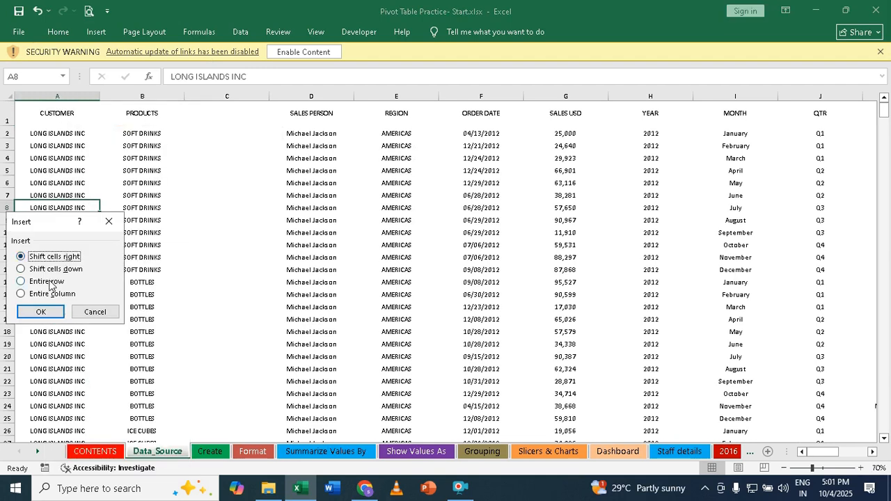
pyautogui.click(47, 281)
pyautogui.click(40, 312)
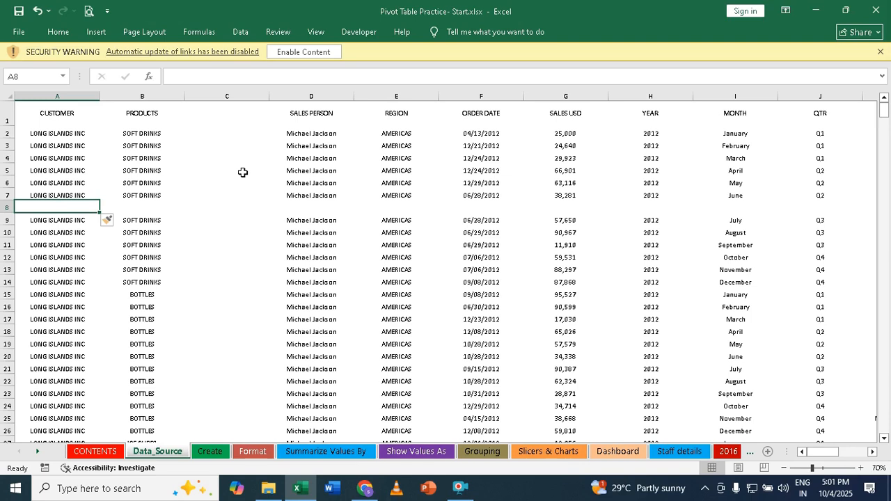
# Delete the entire empty column C between PRODUCTS and SALES PERSON.
pyautogui.click(228, 110)
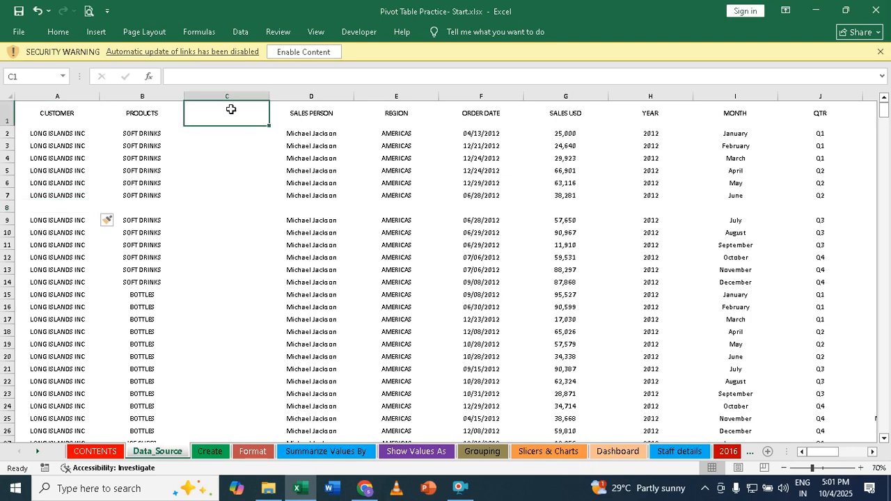
pyautogui.rightClick(229, 105)
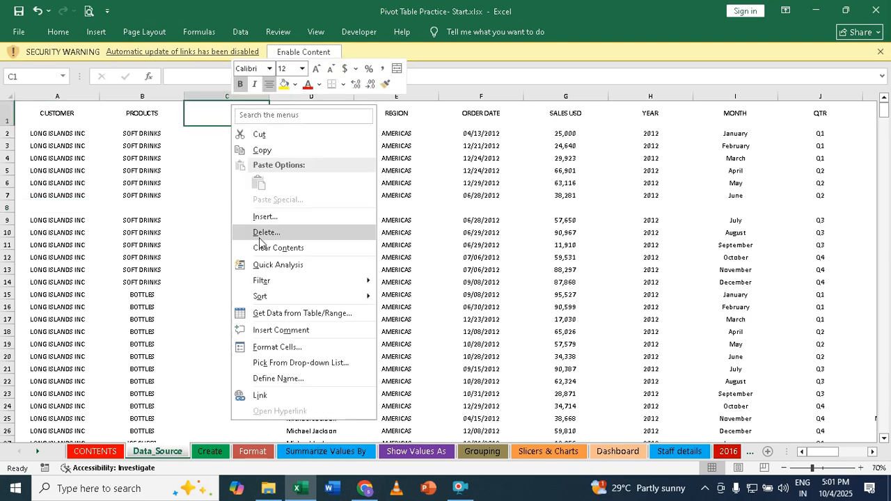
pyautogui.click(259, 233)
pyautogui.click(244, 277)
pyautogui.click(235, 294)
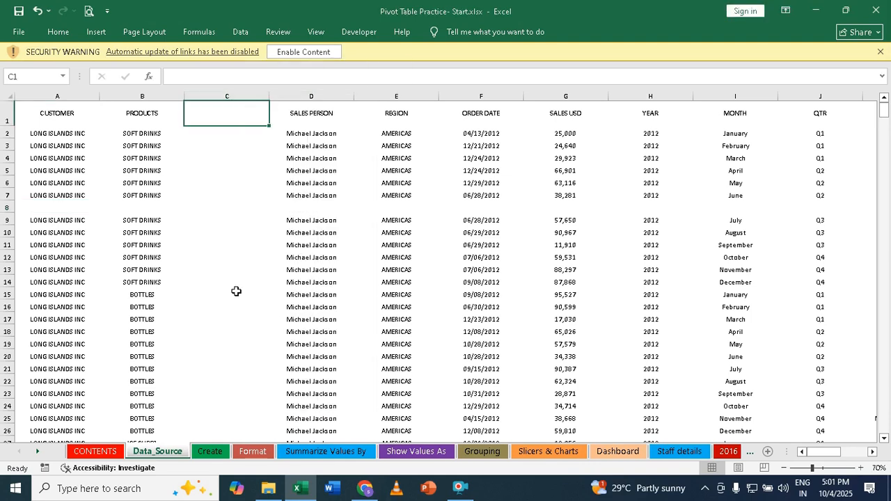
# Delete the entire empty row 8 from the sales data.
pyautogui.click(46, 205)
pyautogui.rightClick(46, 205)
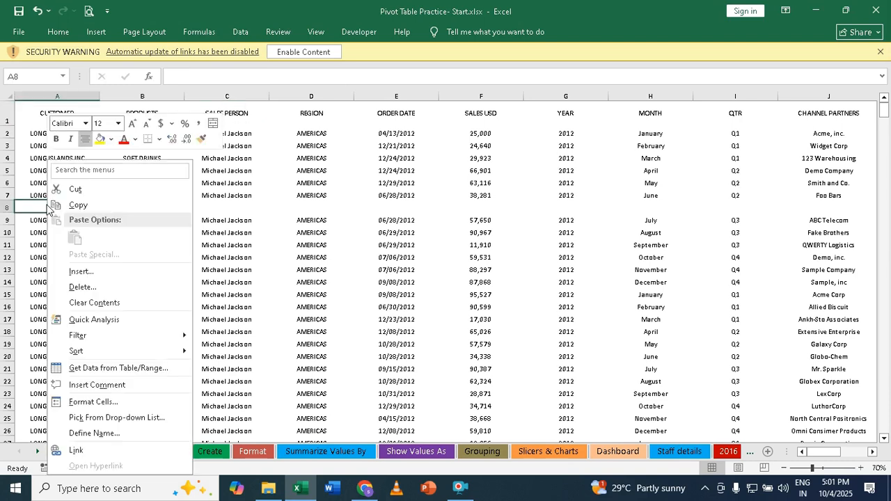
pyautogui.click(88, 289)
pyautogui.click(77, 316)
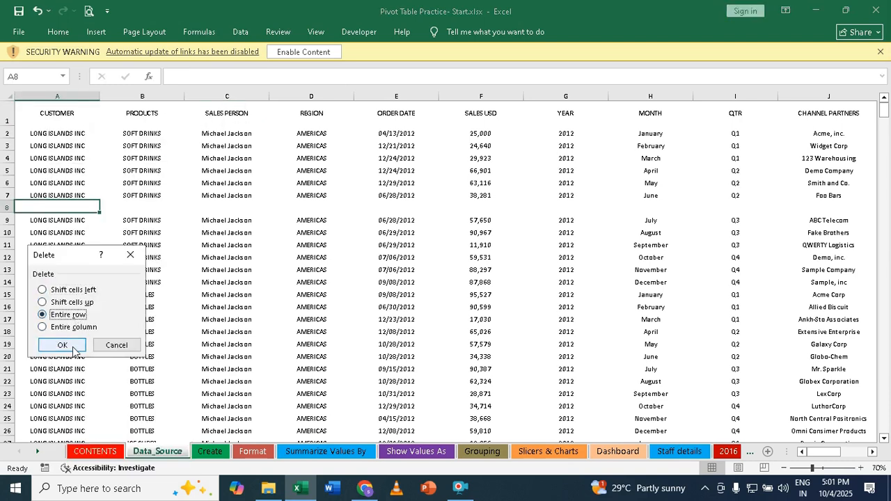
pyautogui.click(68, 345)
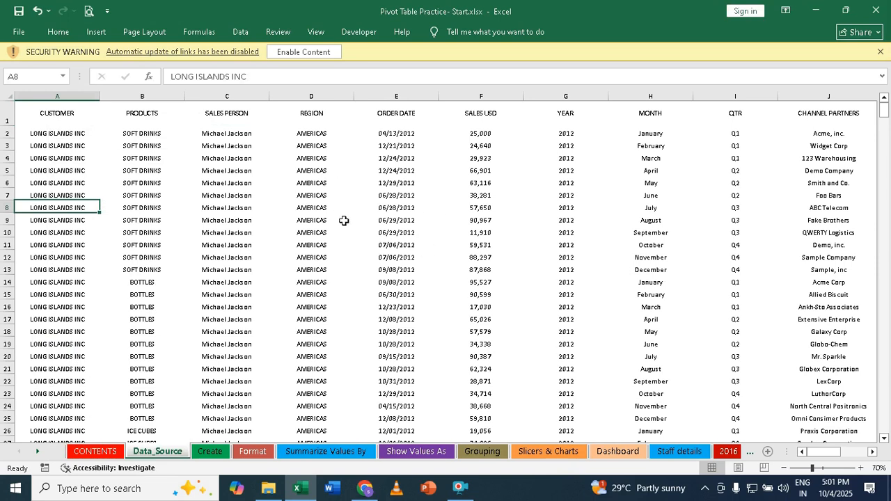
# Check the column headers in row 1 one by one, from CUSTOMER to SALES USD.
pyautogui.click(57, 115)
pyautogui.click(149, 112)
pyautogui.click(223, 117)
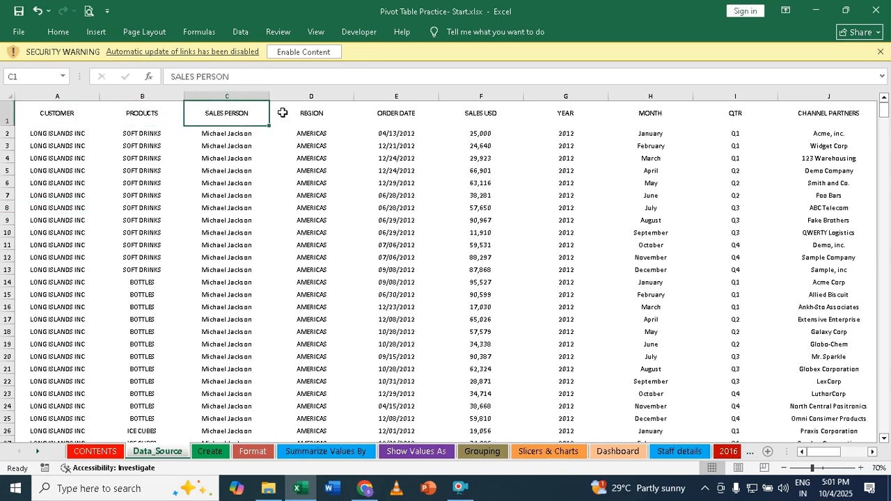
pyautogui.click(325, 112)
pyautogui.click(413, 111)
pyautogui.click(487, 112)
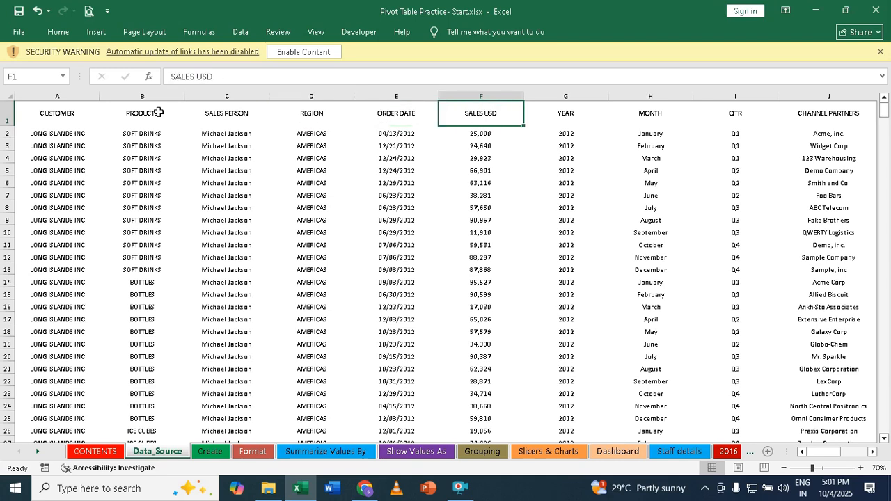
# Clear the PRODUCTS header in cell B1 and undo the deletion.
pyautogui.click(145, 110)
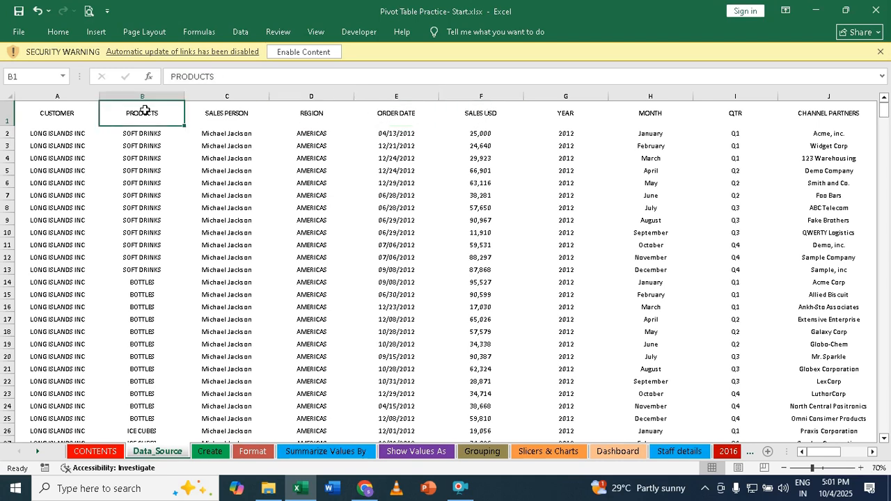
pyautogui.press('Delete')
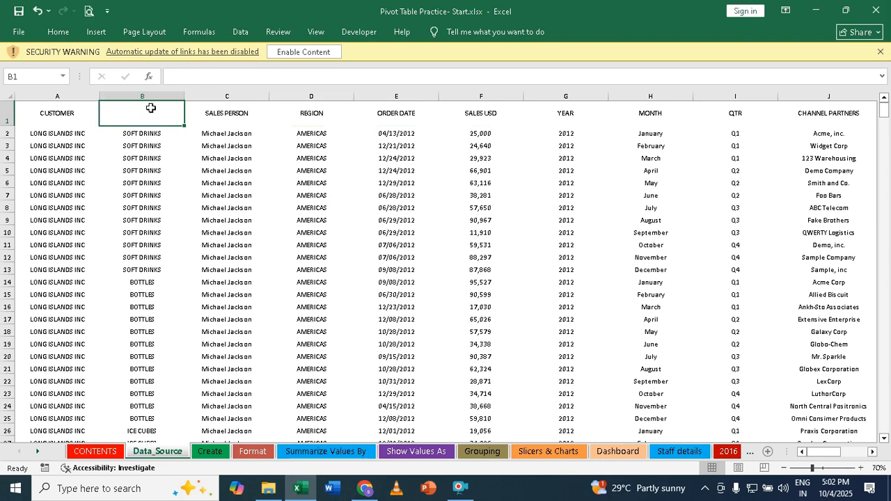
pyautogui.hotkey('ctrl', 'z')
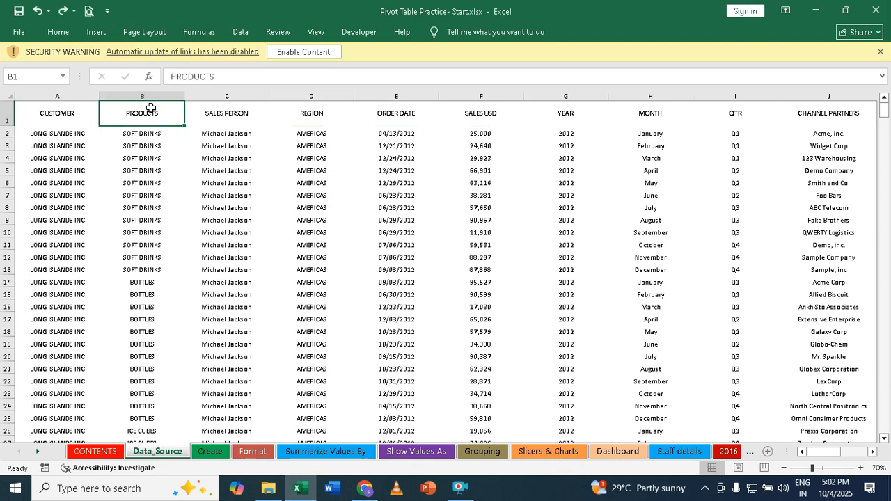
# View the pivot table notes on the Create sheet and return to the Data_Source sheet.
pyautogui.click(207, 454)
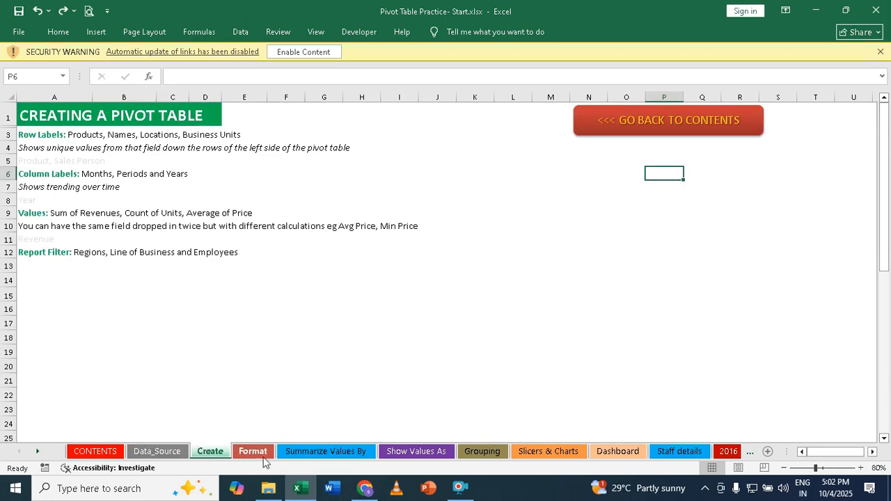
pyautogui.click(157, 453)
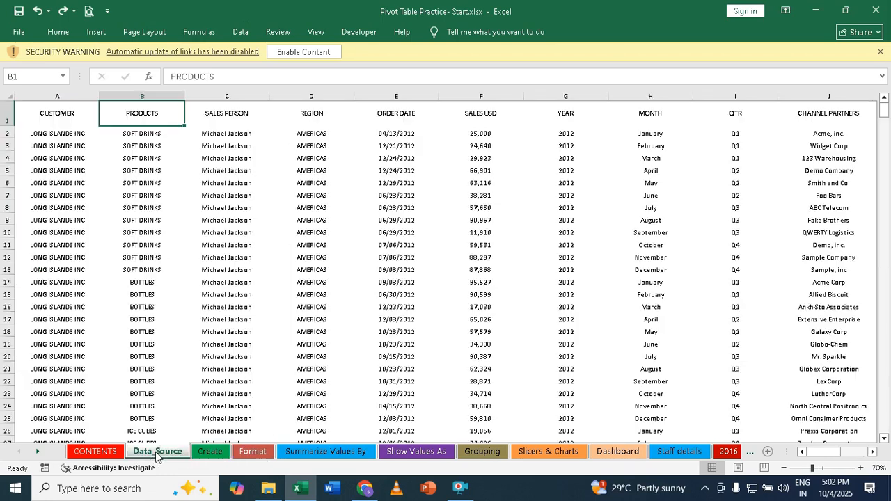
pyautogui.click(207, 452)
pyautogui.click(170, 452)
# Look through the sales records on the Data_Source sheet down past row 550 and return to the header row.
pyautogui.click(307, 247)
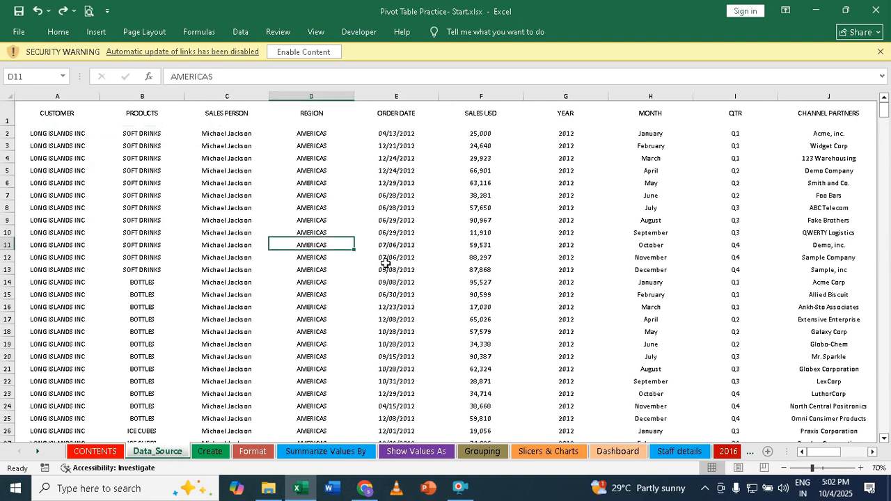
pyautogui.click(365, 291)
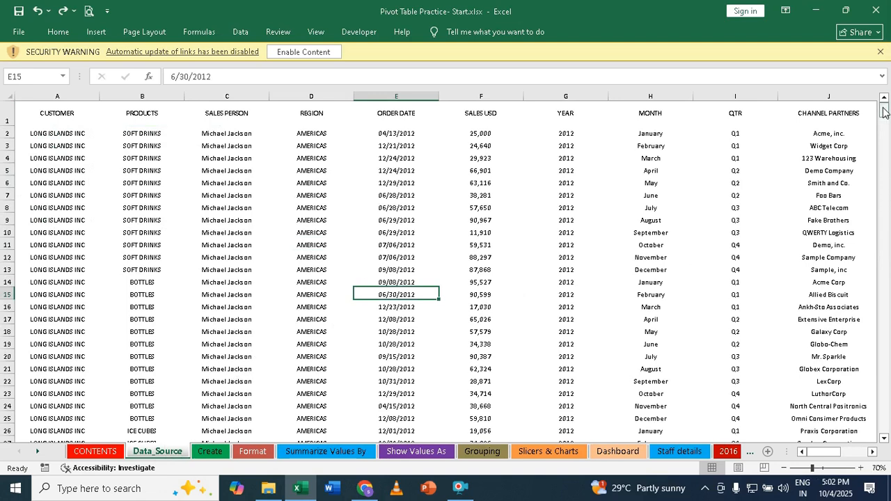
pyautogui.moveTo(882, 102); pyautogui.dragTo(889, 258)
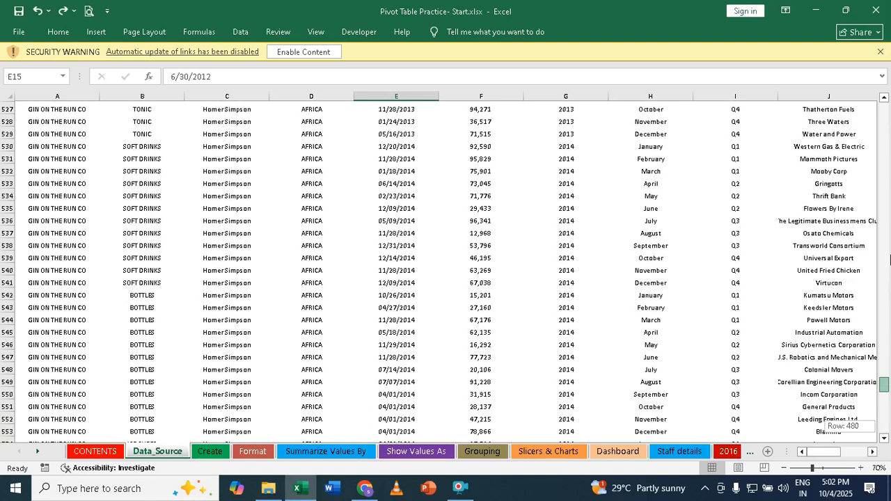
pyautogui.moveTo(888, 144); pyautogui.dragTo(888, 281)
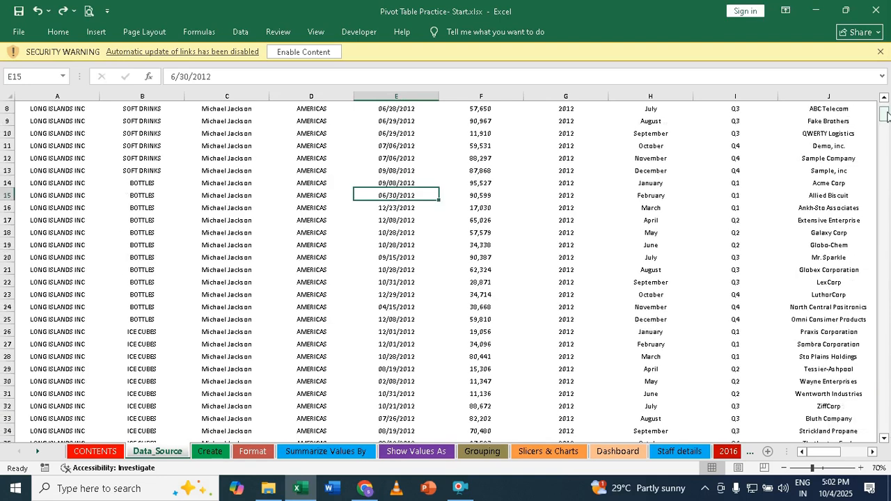
pyautogui.moveTo(884, 117); pyautogui.dragTo(884, 108)
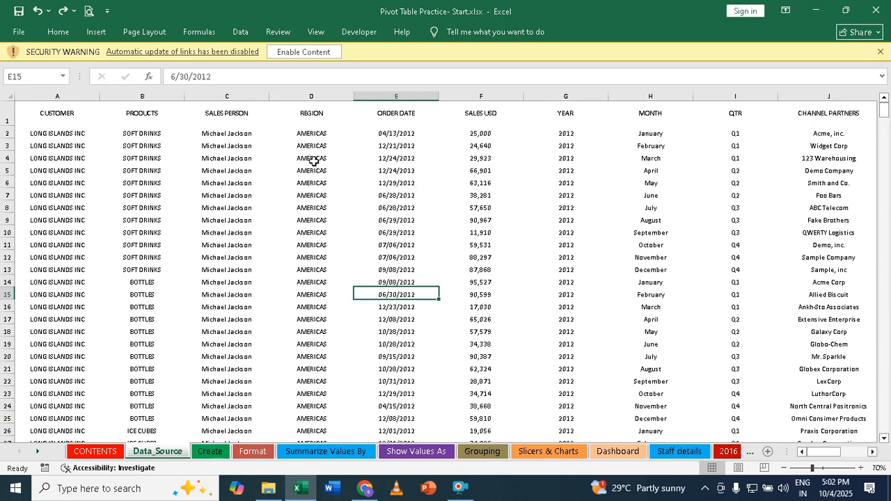
# Convert the whole data range A1:J577 on the Data_Source sheet into a table with headers.
pyautogui.click(316, 182)
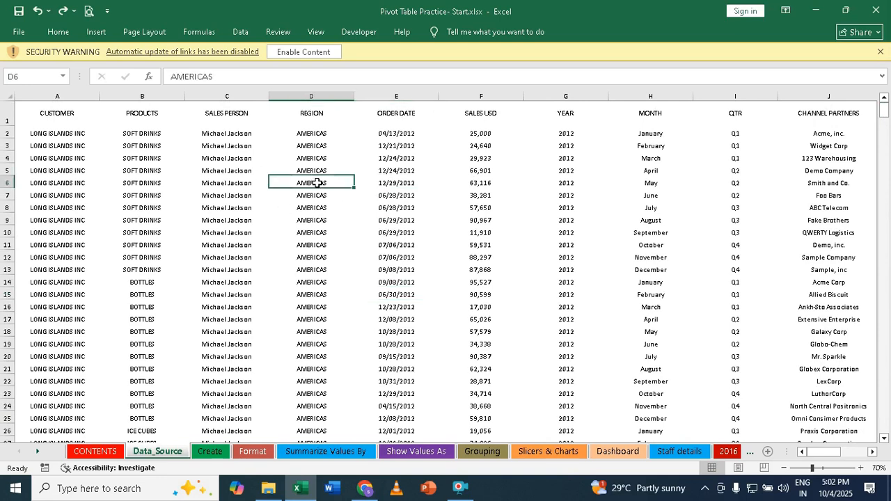
pyautogui.hotkey('ctrl', 'a')
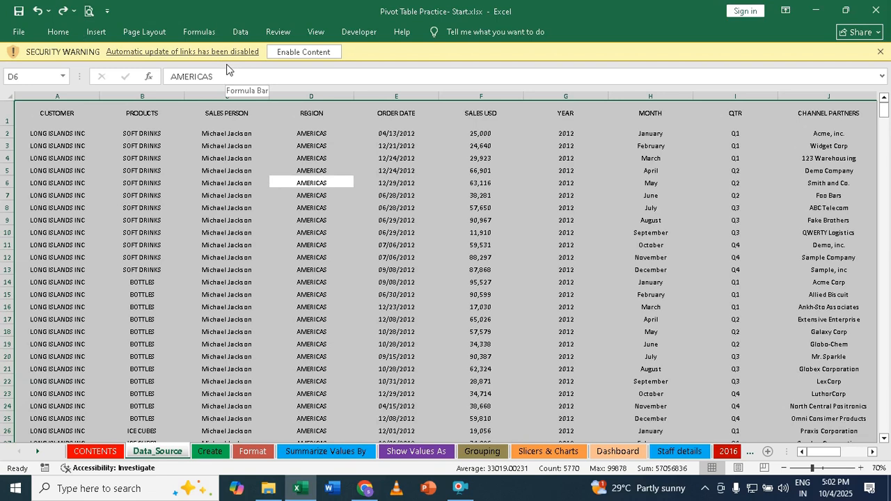
pyautogui.hotkey('ctrl', 't')
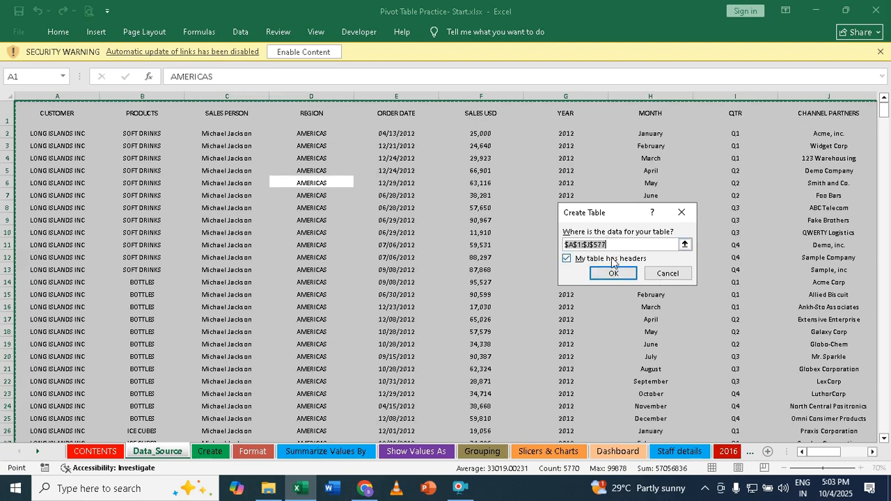
pyautogui.click(568, 259)
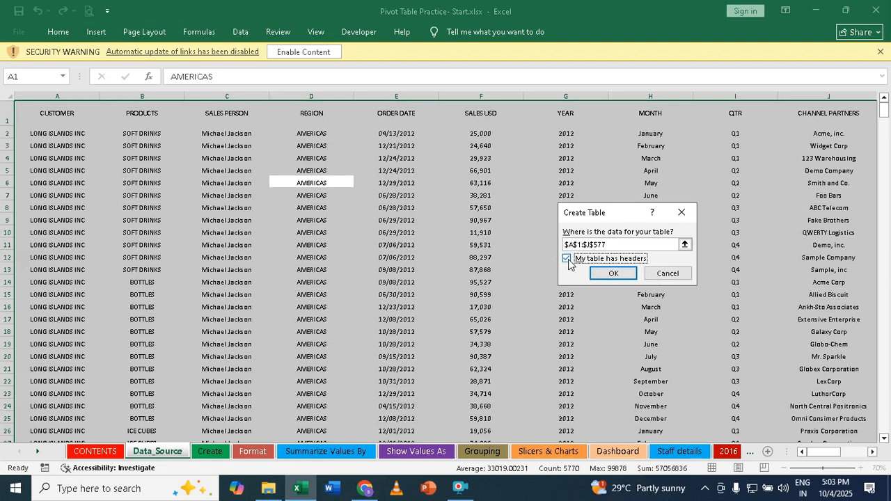
pyautogui.click(615, 274)
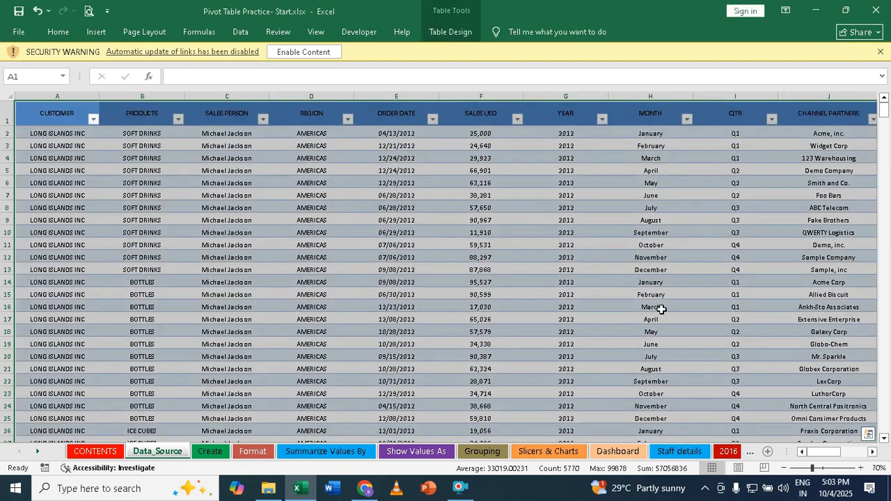
# Apply the red gridded style from the Light group to the sales data table.
pyautogui.click(453, 31)
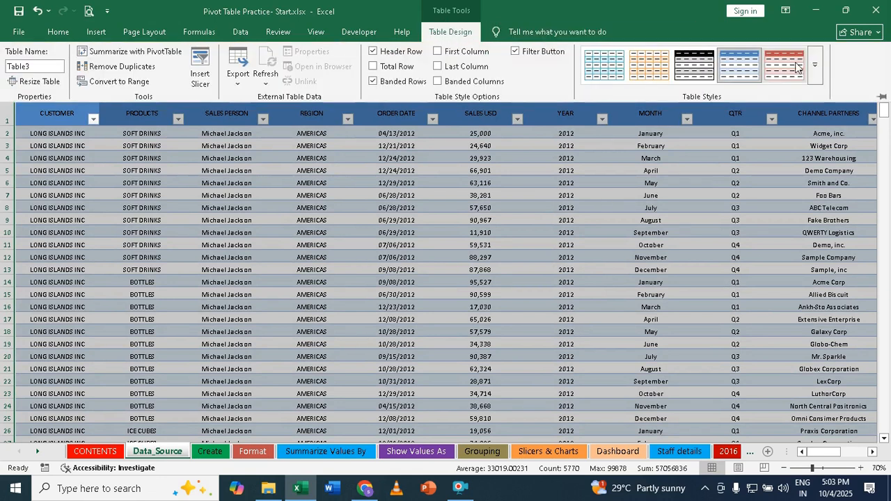
pyautogui.click(816, 70)
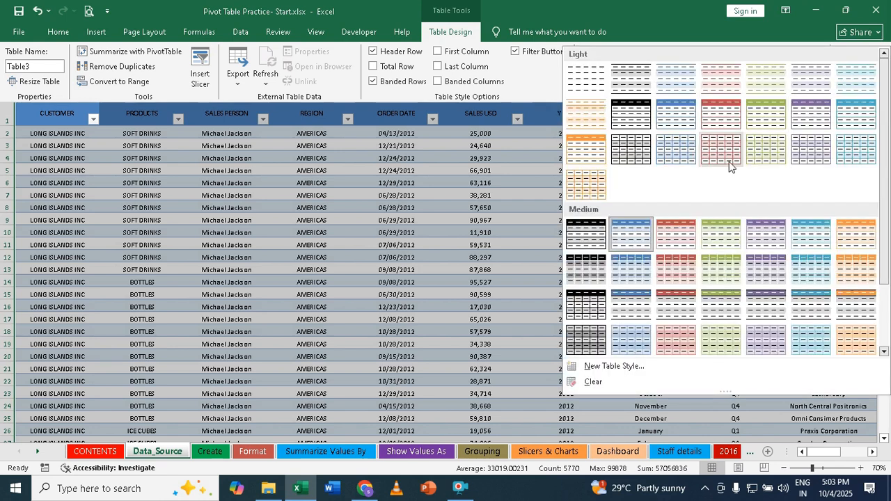
pyautogui.click(732, 144)
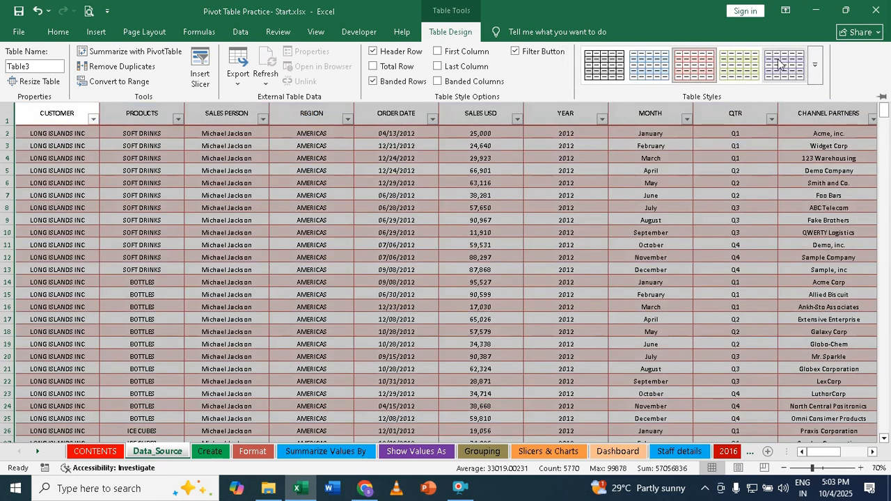
# Restyle the sales data table with the orange Light style that has a solid header and horizontal row lines.
pyautogui.click(815, 65)
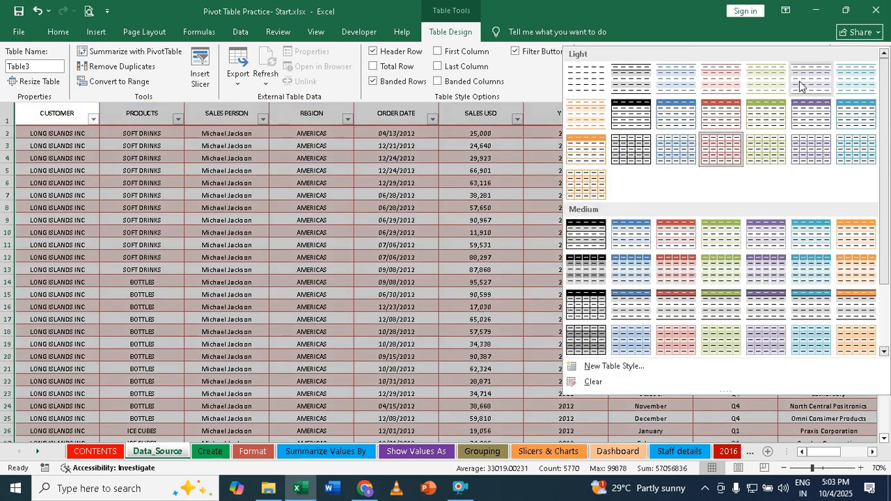
pyautogui.click(590, 151)
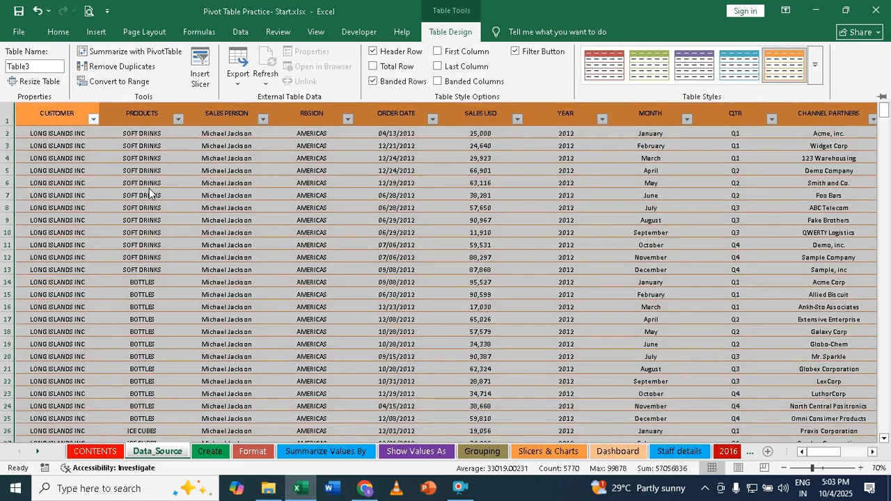
pyautogui.click(446, 33)
pyautogui.click(445, 33)
pyautogui.doubleClick(446, 33)
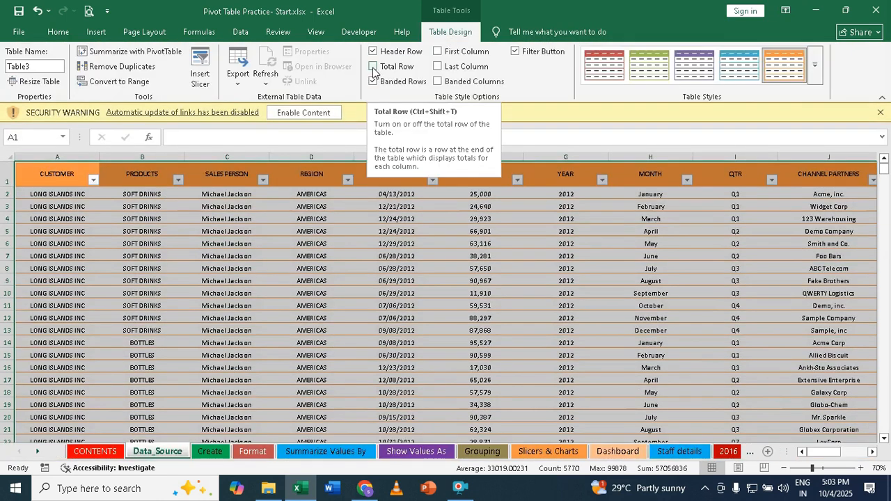
# Add a total row to the sales data table and set its SALES USD cell to Average.
pyautogui.click(373, 68)
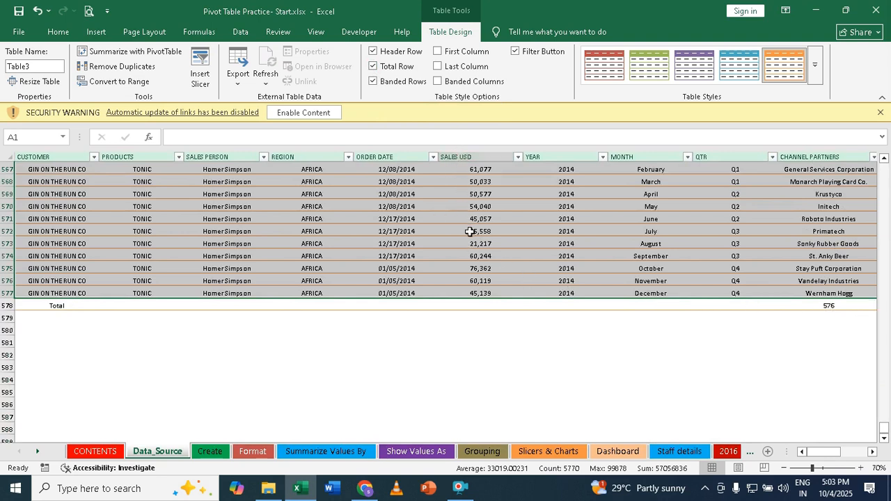
pyautogui.click(479, 305)
pyautogui.click(529, 305)
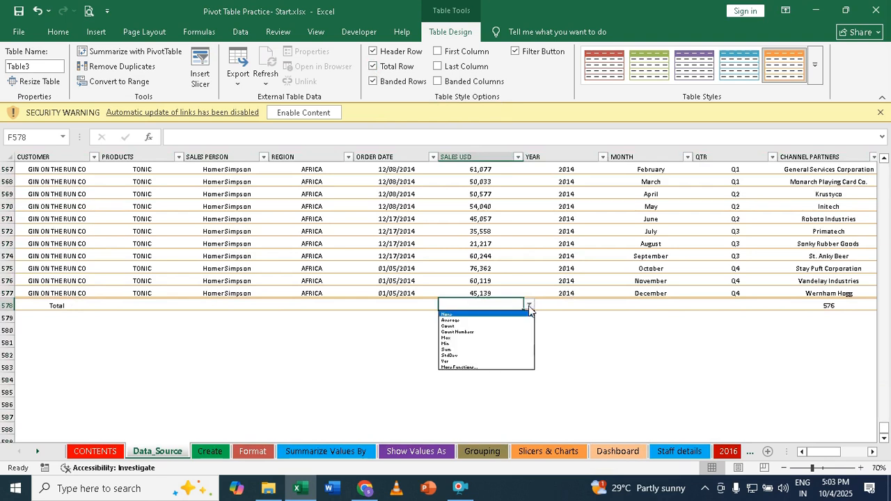
pyautogui.click(454, 322)
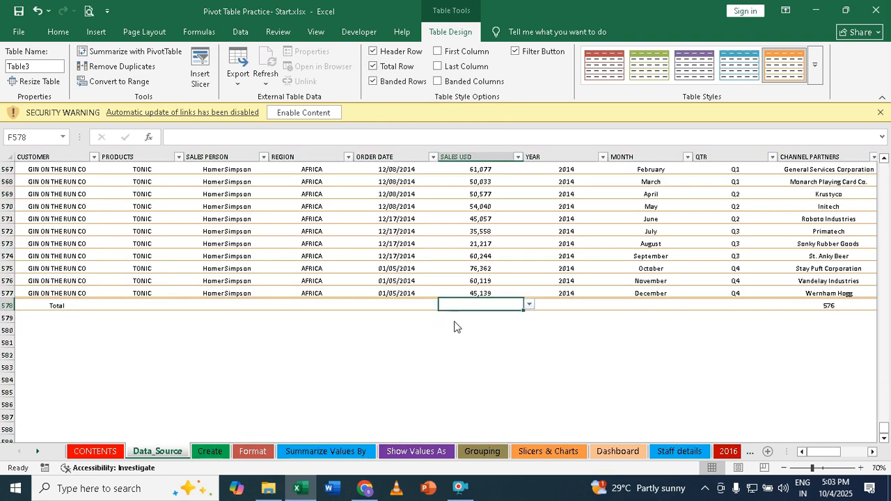
# Switch the SALES USD total to Sum and remove the total row from the table.
pyautogui.click(530, 306)
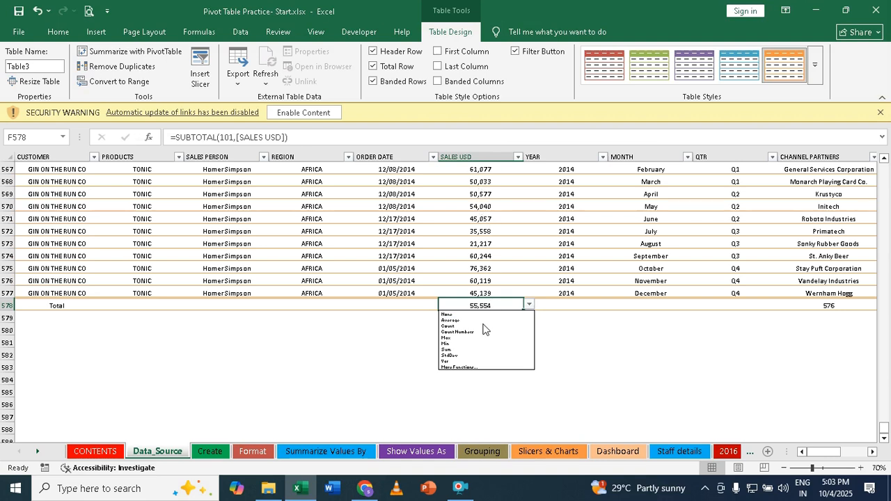
pyautogui.click(447, 350)
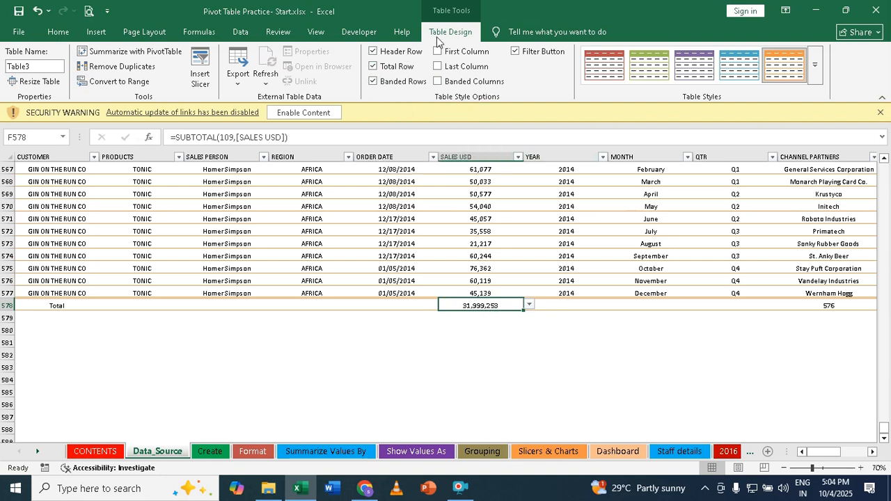
pyautogui.click(373, 66)
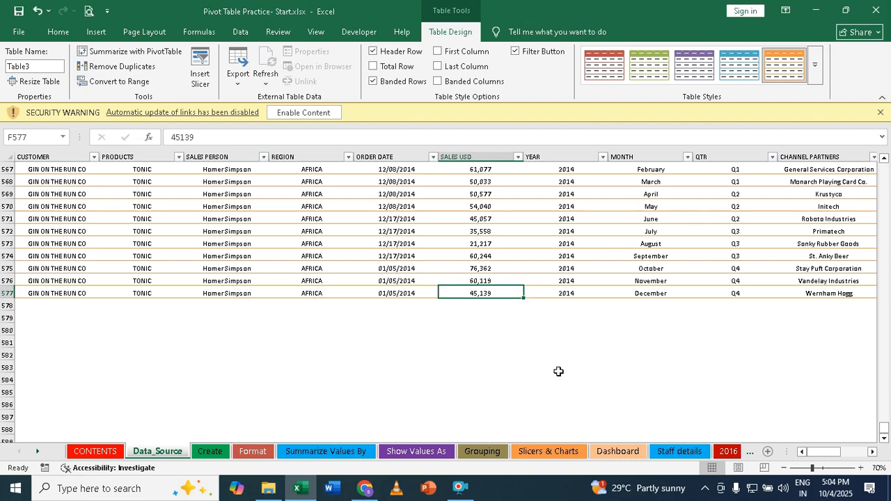
# Extend the sales data table by two blank rows, down to row 579, using its lower corner in column J.
pyautogui.click(47, 293)
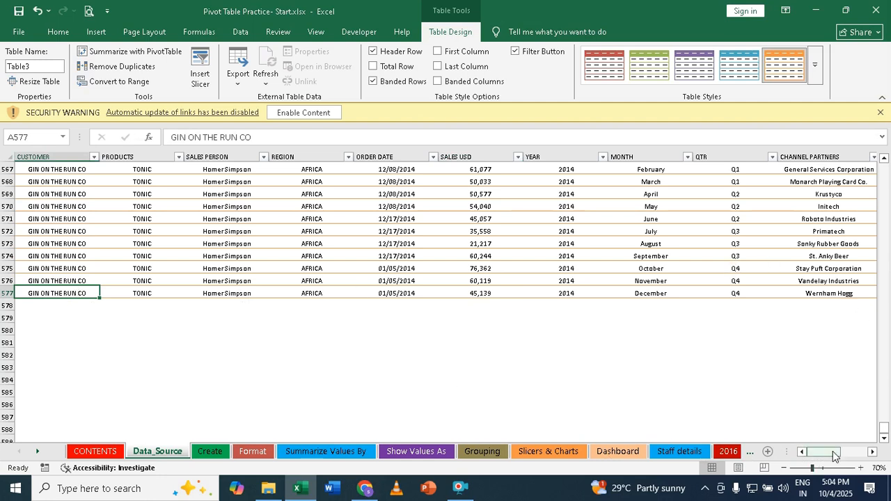
pyautogui.moveTo(834, 454); pyautogui.dragTo(863, 454)
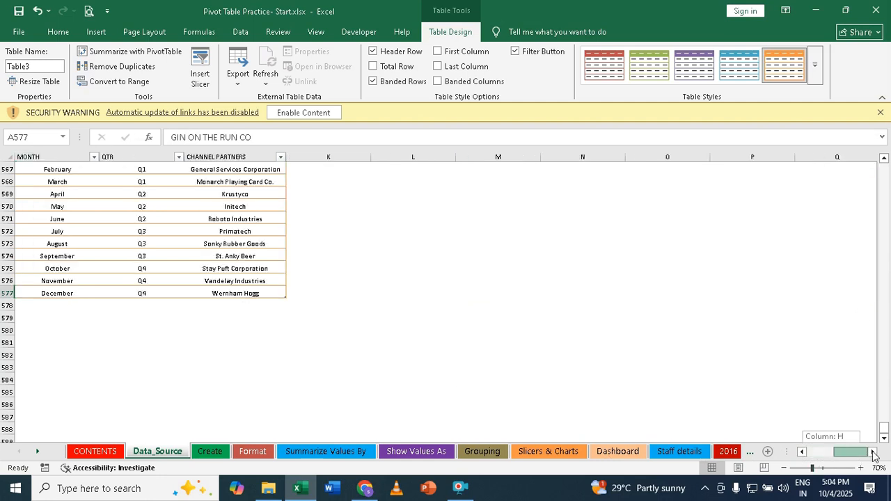
pyautogui.click(277, 293)
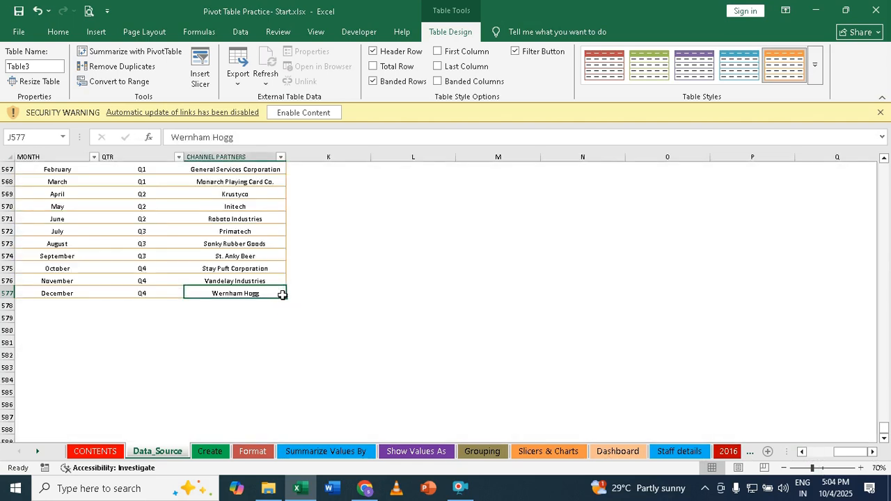
pyautogui.click(320, 307)
pyautogui.click(263, 326)
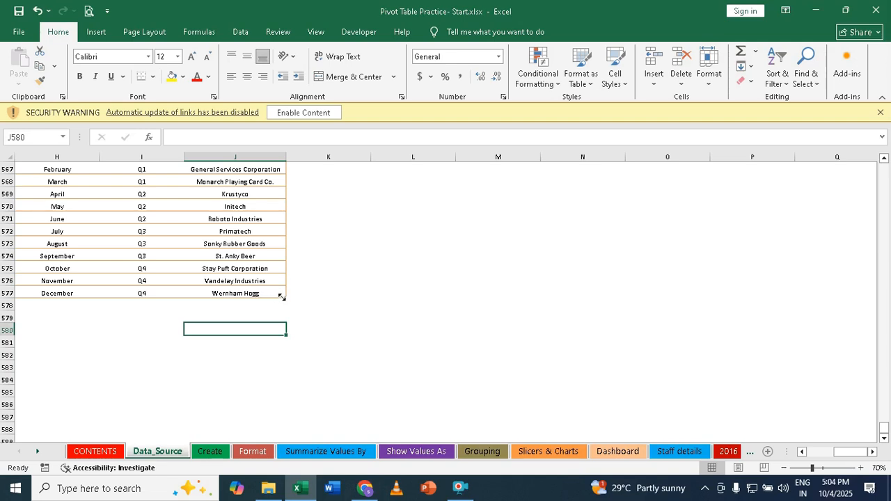
pyautogui.moveTo(284, 297); pyautogui.dragTo(284, 318)
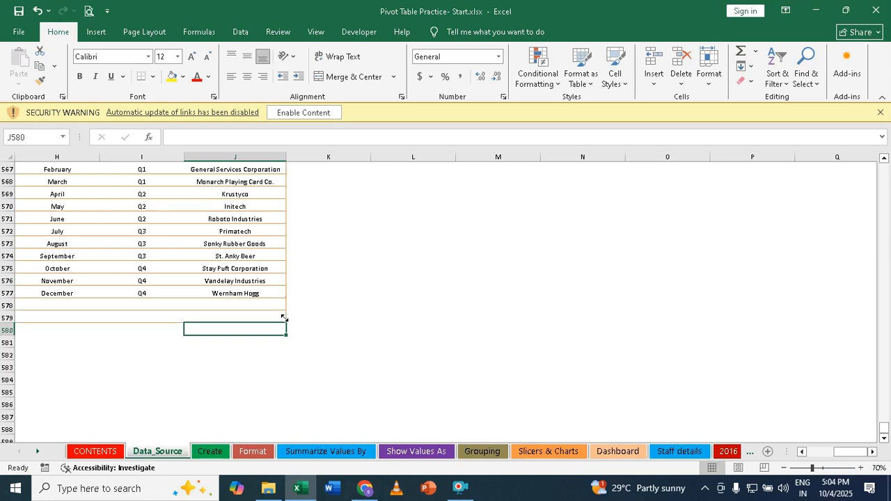
# Copy the whole record in row 577, columns A to J, into the blank table row 578.
pyautogui.click(802, 452)
pyautogui.click(802, 452)
pyautogui.click(801, 451)
pyautogui.click(802, 451)
pyautogui.click(802, 451)
pyautogui.click(801, 451)
pyautogui.click(802, 452)
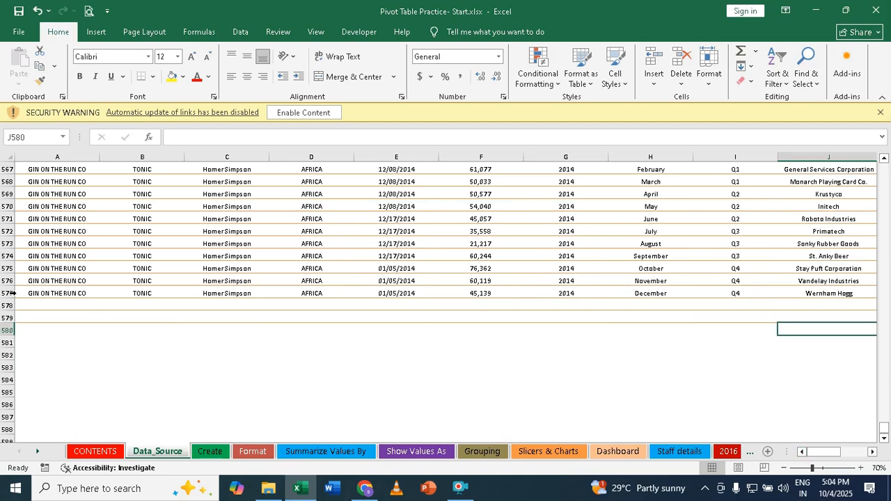
pyautogui.click(46, 293)
pyautogui.moveTo(46, 293); pyautogui.dragTo(692, 294)
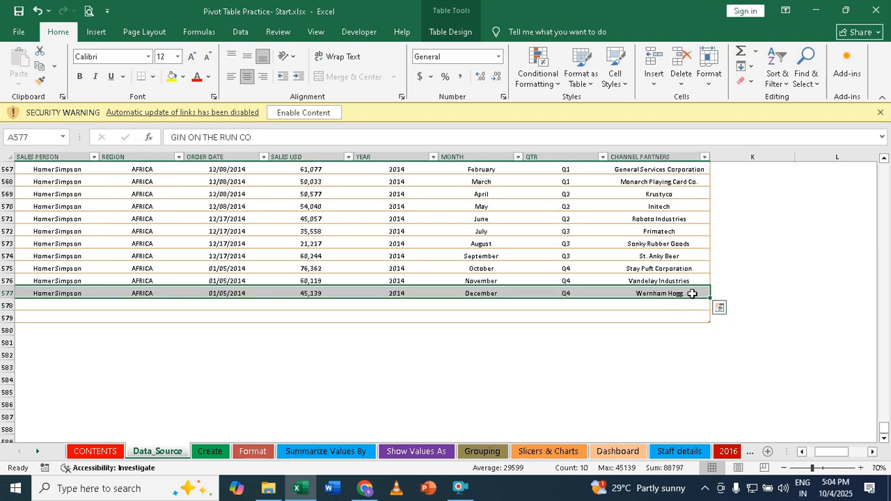
pyautogui.hotkey('ctrl', 'c')
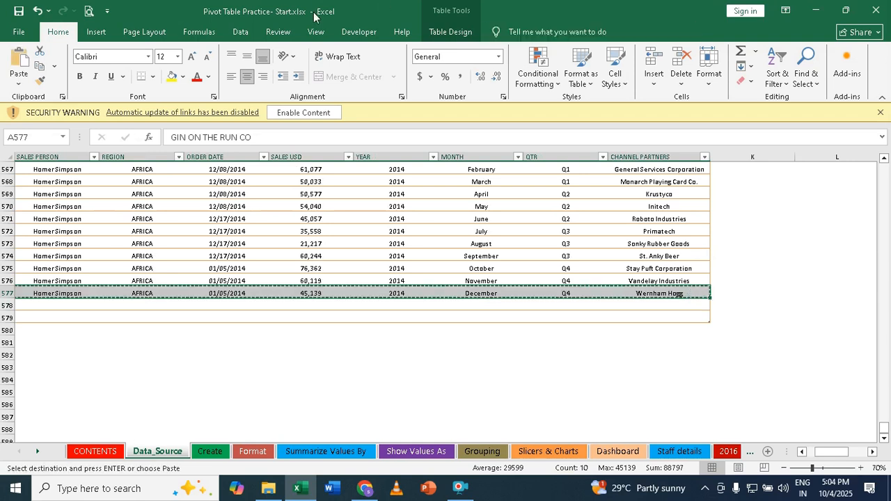
pyautogui.click(800, 451)
pyautogui.click(800, 451)
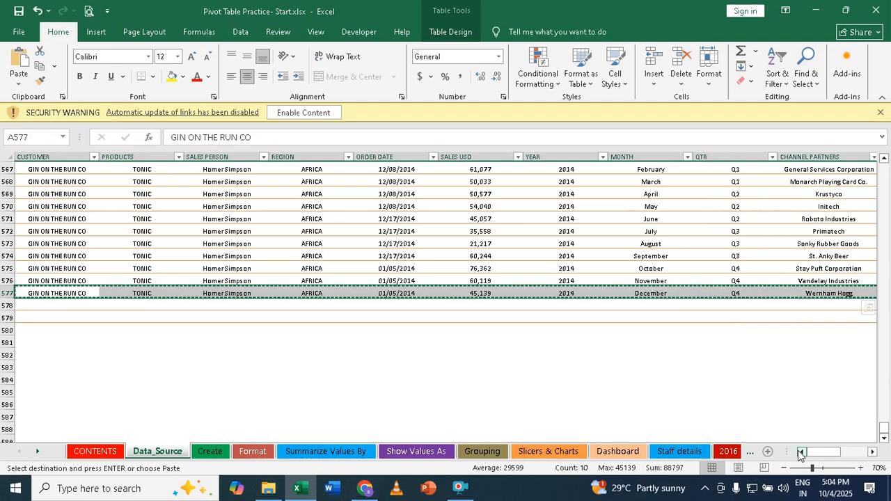
pyautogui.click(46, 304)
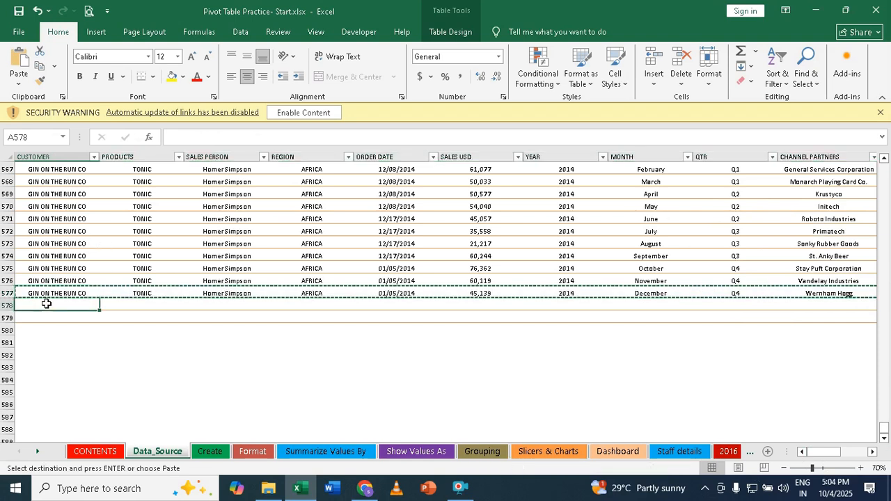
pyautogui.hotkey('ctrl', 'v')
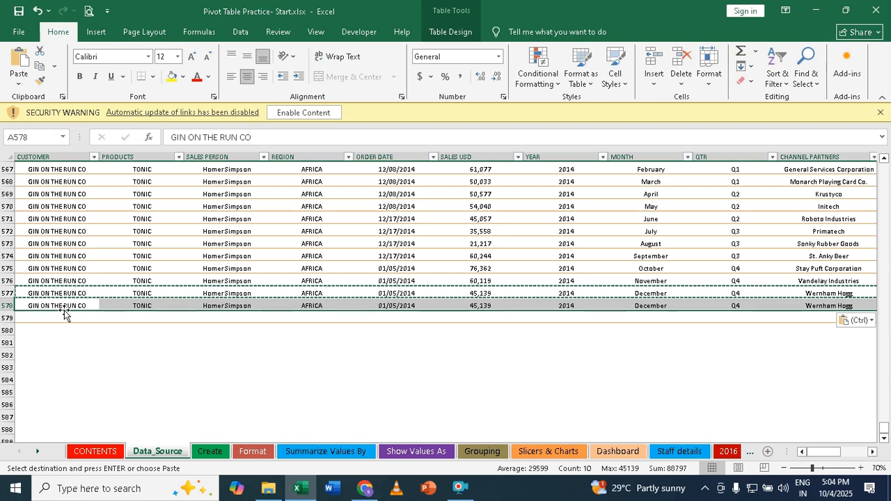
# In row 578, replace the CUSTOMER entry with the new customer's full name and set REGION to India.
pyautogui.click(65, 306)
pyautogui.press('Escape')
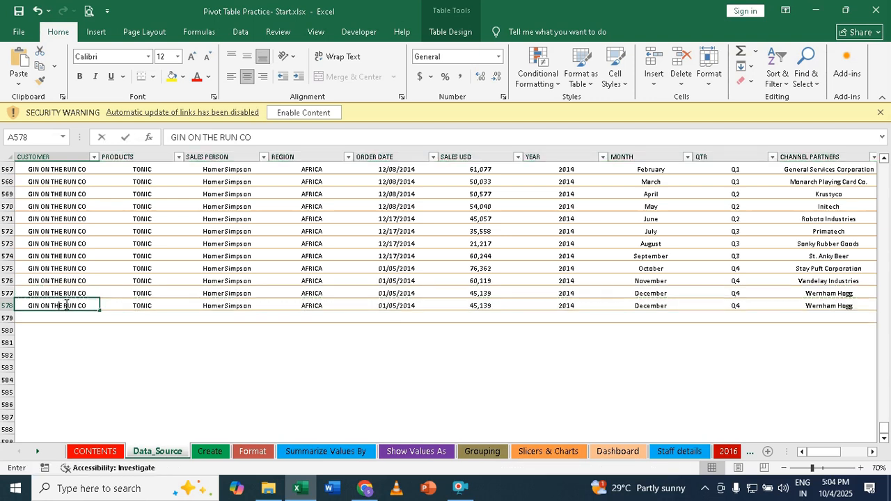
pyautogui.write('Sus')
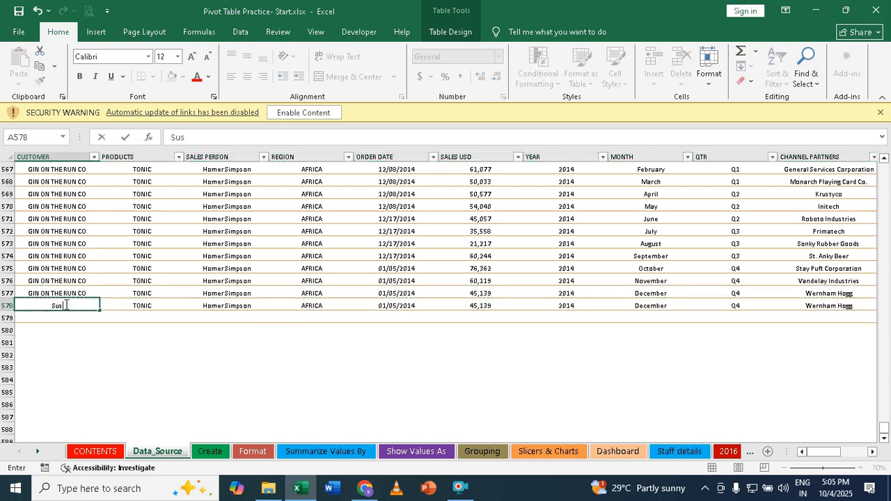
pyautogui.write('hil Mohan')
pyautogui.press('Tab')
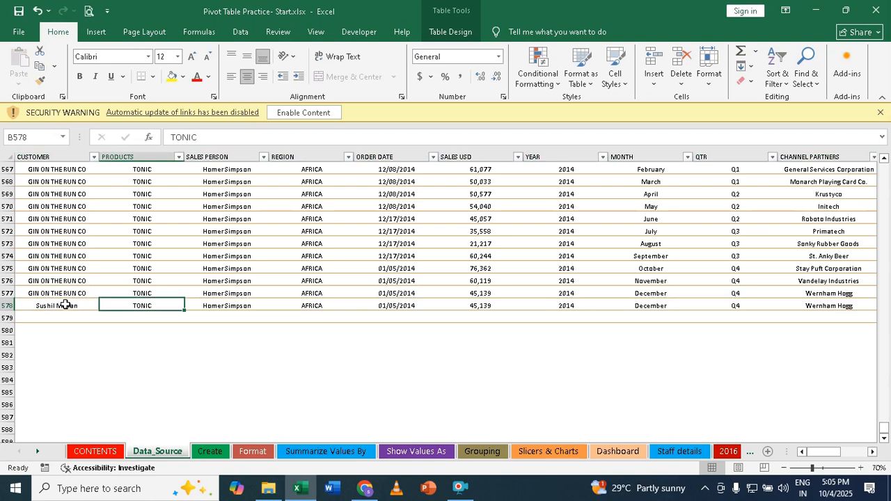
pyautogui.press('Tab')
pyautogui.press('Tab')
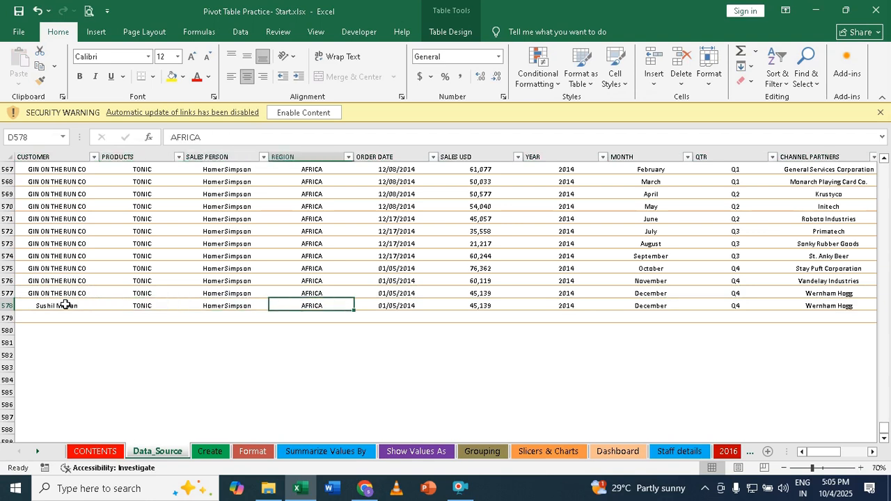
pyautogui.write('India')
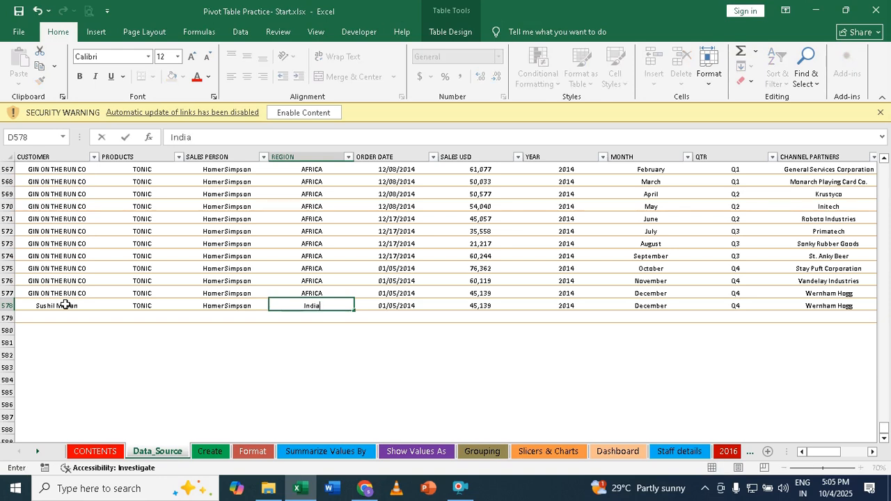
pyautogui.press('Tab')
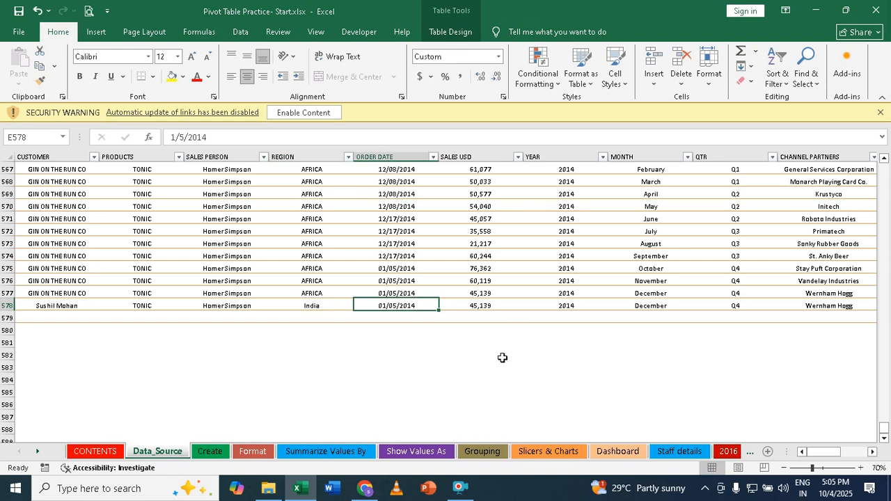
# Set SALES USD to 5000 and MONTH to October in row 578.
pyautogui.press('Tab')
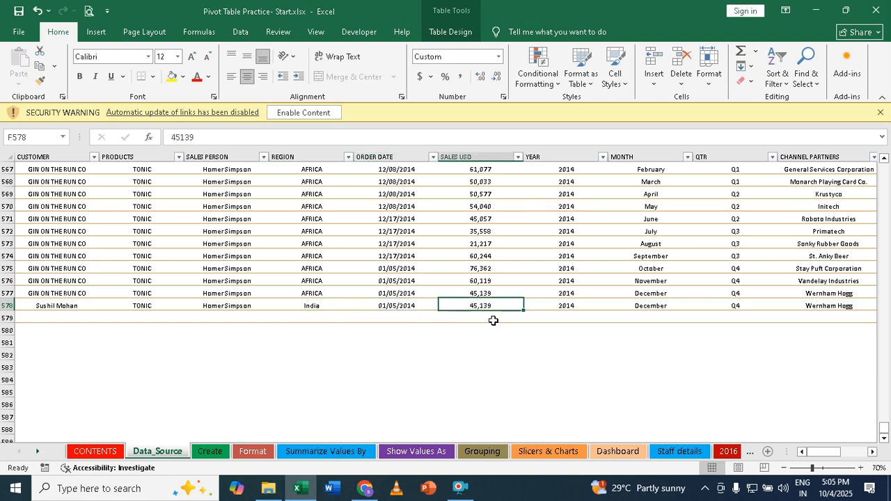
pyautogui.write('5000')
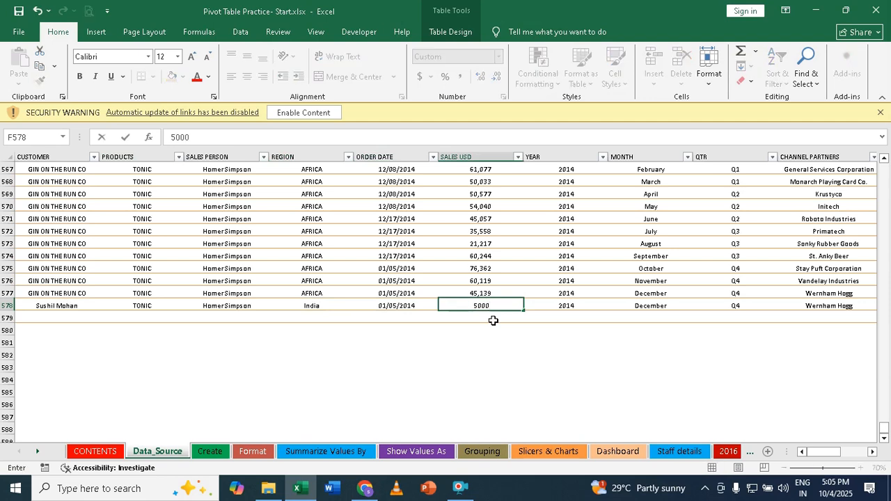
pyautogui.press('Tab')
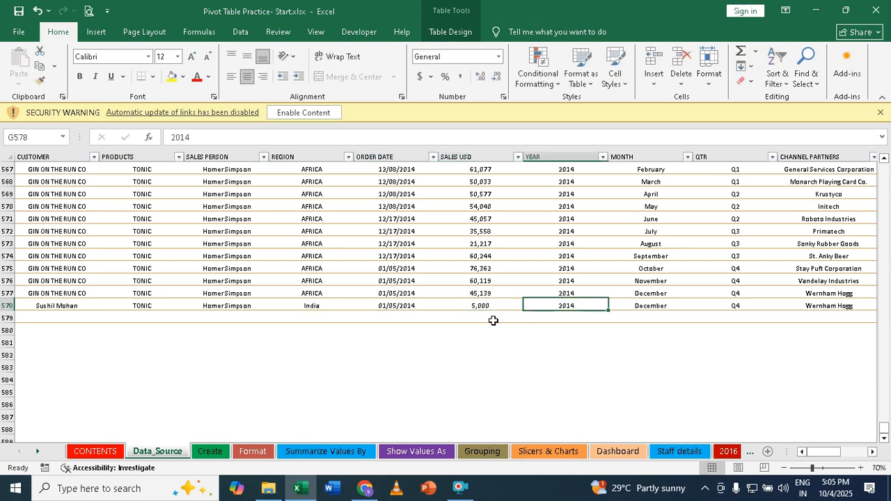
pyautogui.press('Tab')
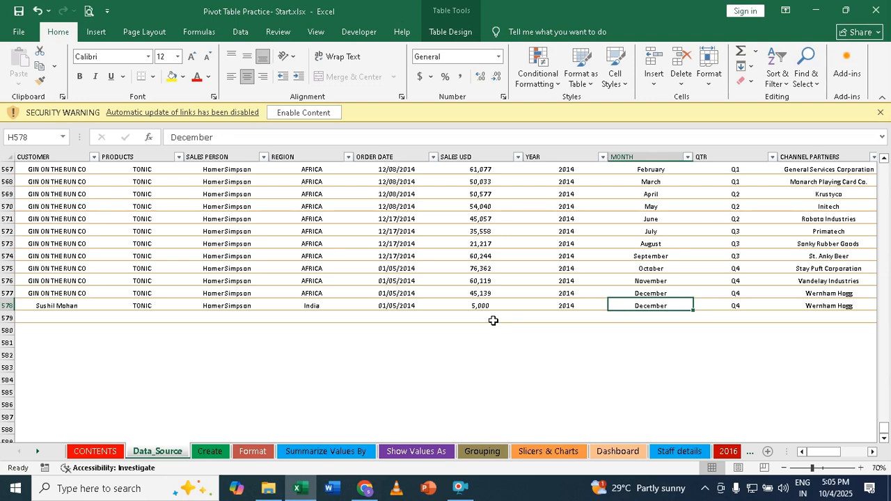
pyautogui.write('Octo')
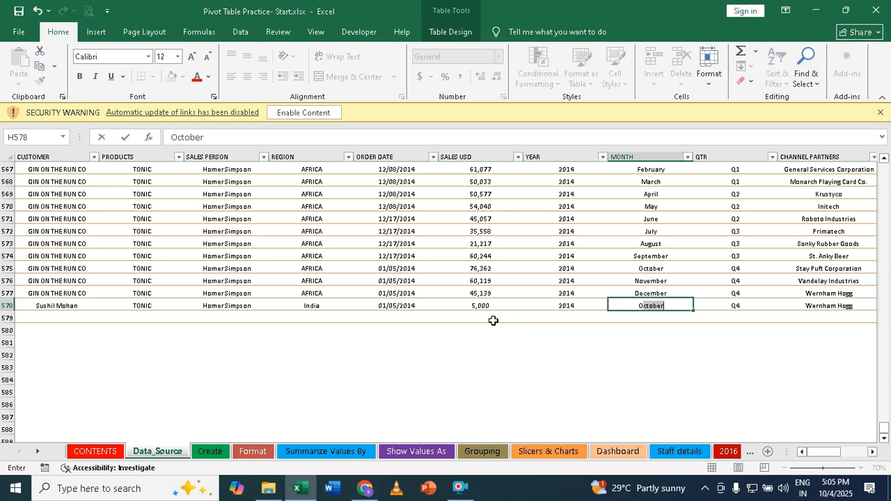
pyautogui.press('Tab')
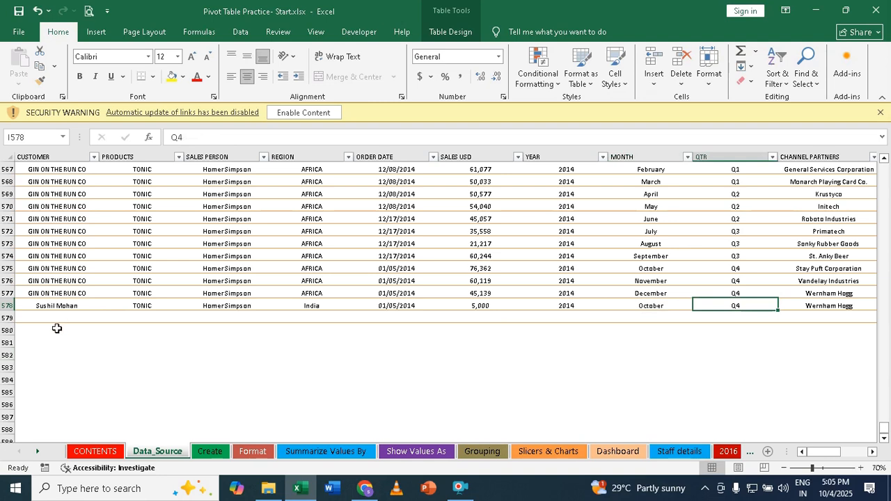
# Delete the unused blank row 579 at the end of the table.
pyautogui.click(7, 318)
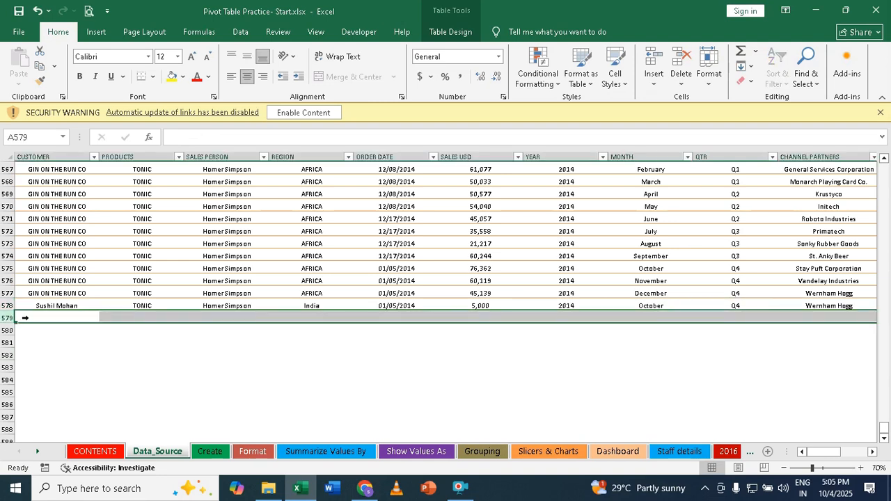
pyautogui.rightClick(34, 315)
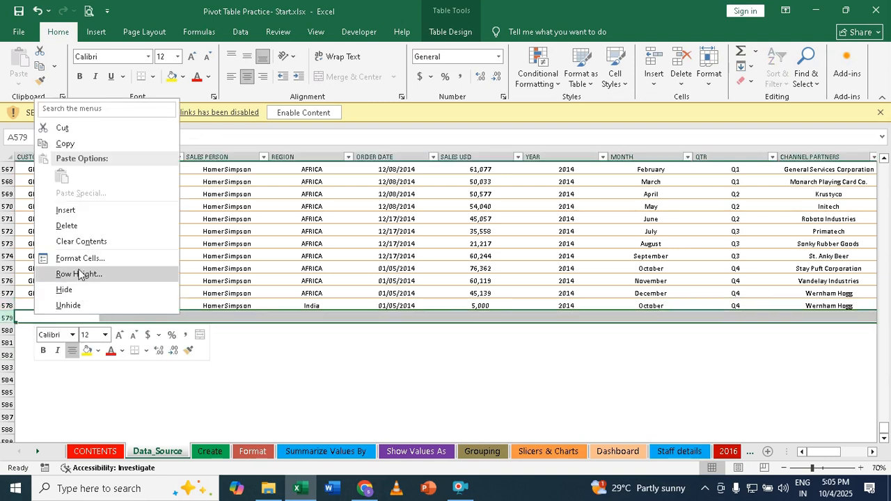
pyautogui.click(82, 227)
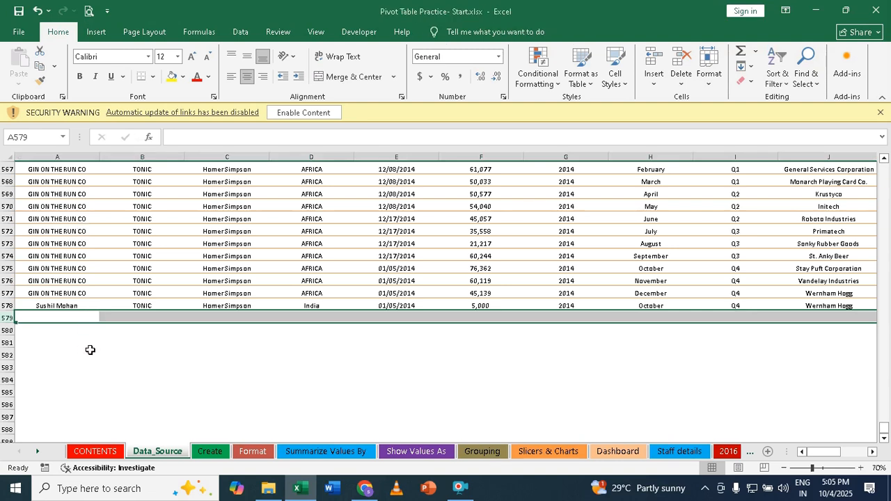
# Return to the top of the sales table and check the source name proposed for a PivotTable, without creating one.
pyautogui.click(115, 357)
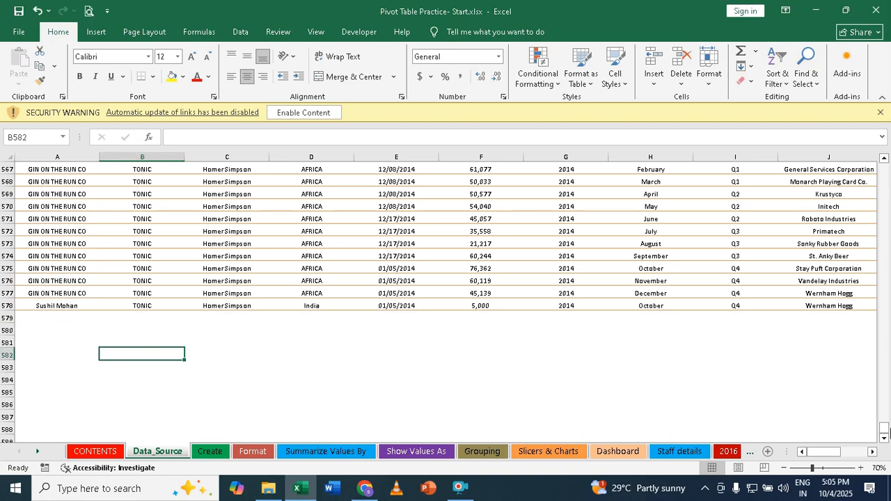
pyautogui.moveTo(887, 433); pyautogui.dragTo(887, 430)
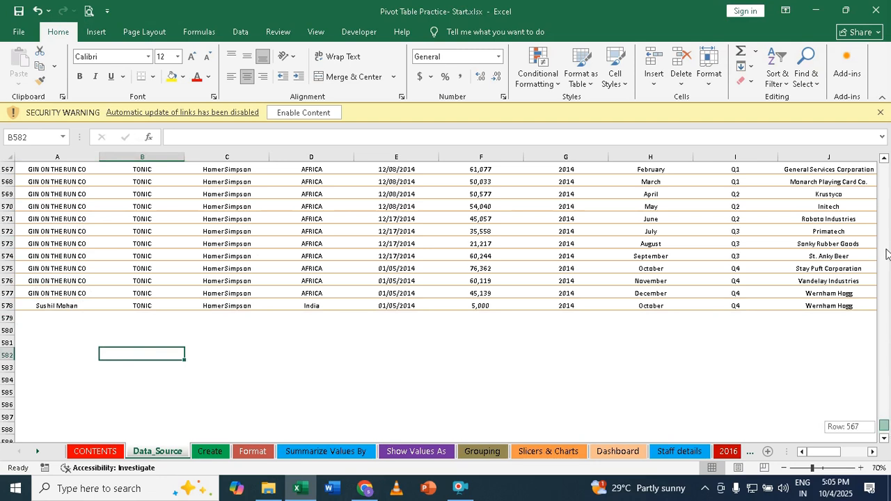
pyautogui.moveTo(887, 254); pyautogui.dragTo(886, 233)
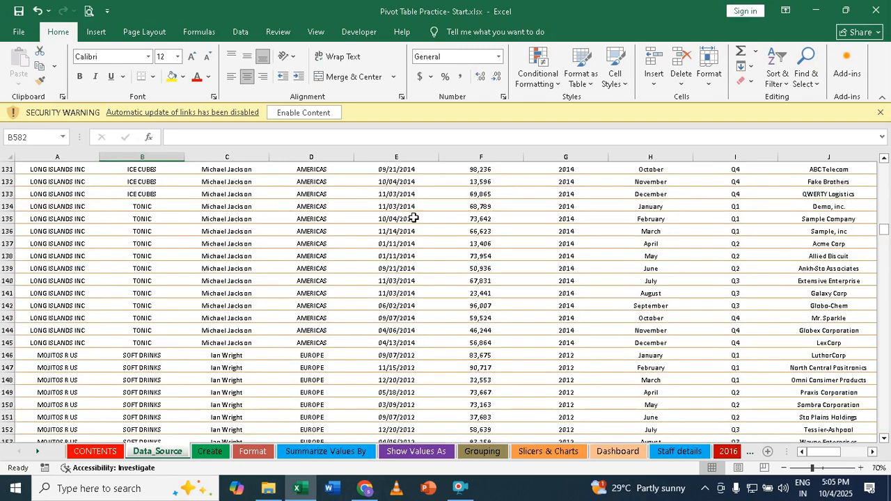
pyautogui.scroll(6, 746, 251)
pyautogui.moveTo(883, 221); pyautogui.dragTo(884, 158)
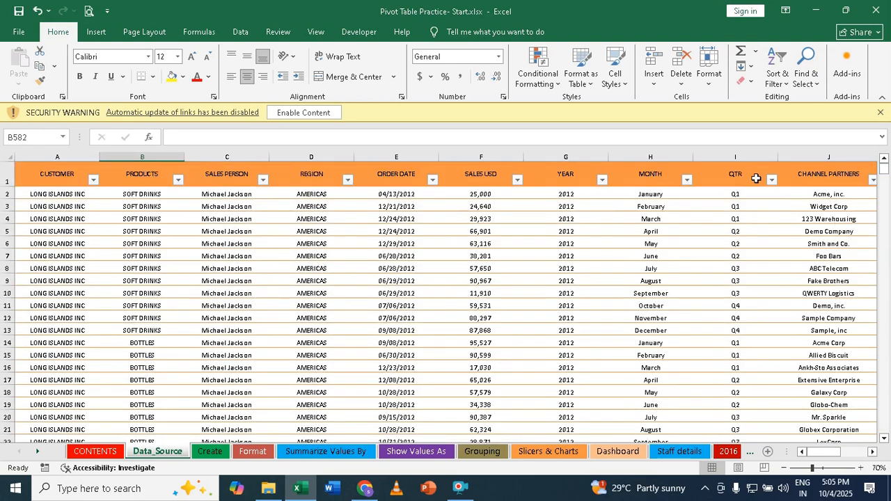
pyautogui.click(317, 279)
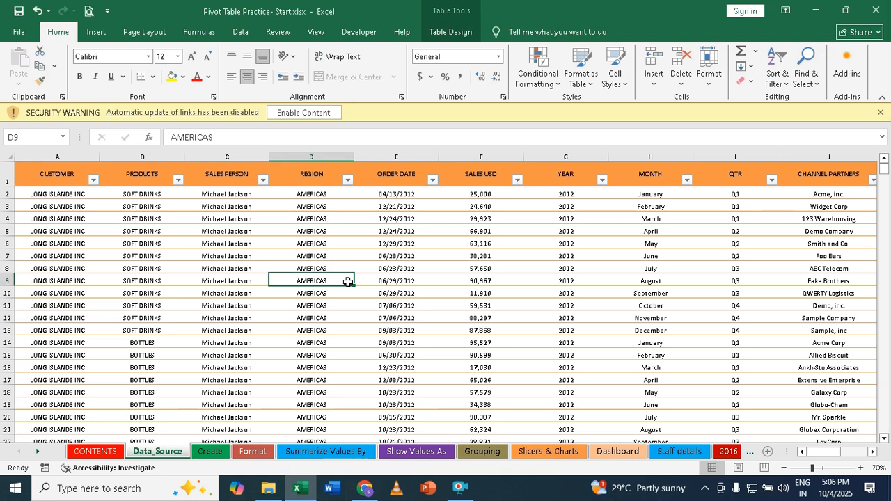
pyautogui.click(355, 327)
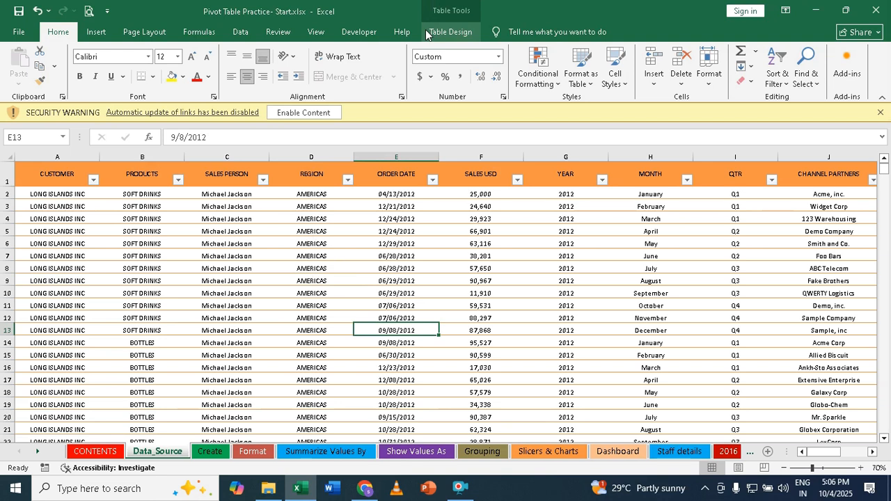
pyautogui.click(100, 32)
pyautogui.click(21, 82)
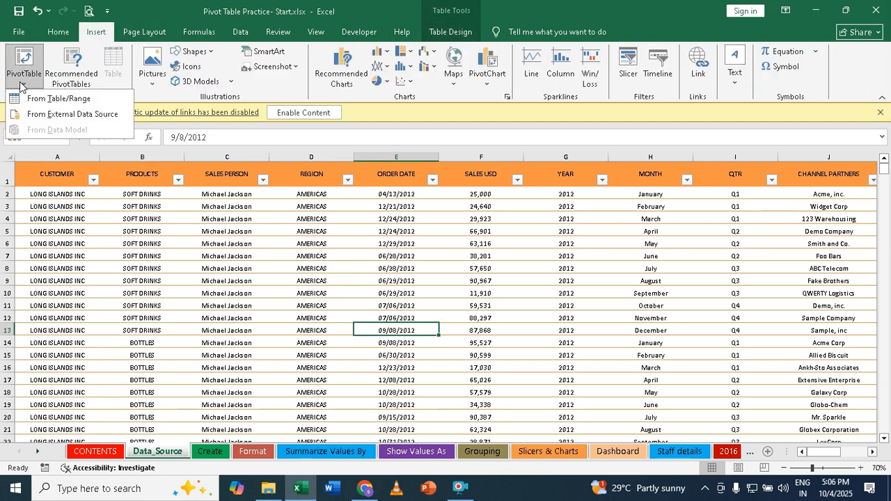
pyautogui.click(58, 98)
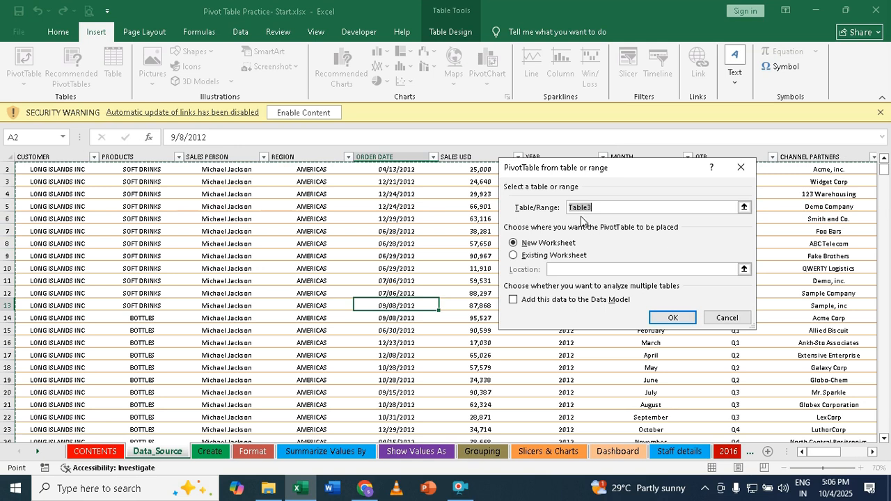
pyautogui.click(727, 318)
# Rename the sales table on Data_Source as SalesData.
pyautogui.click(396, 233)
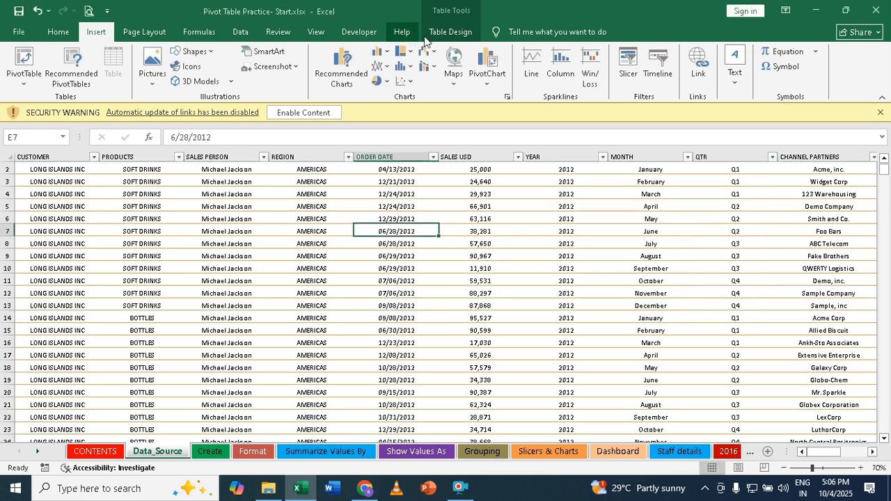
pyautogui.click(445, 33)
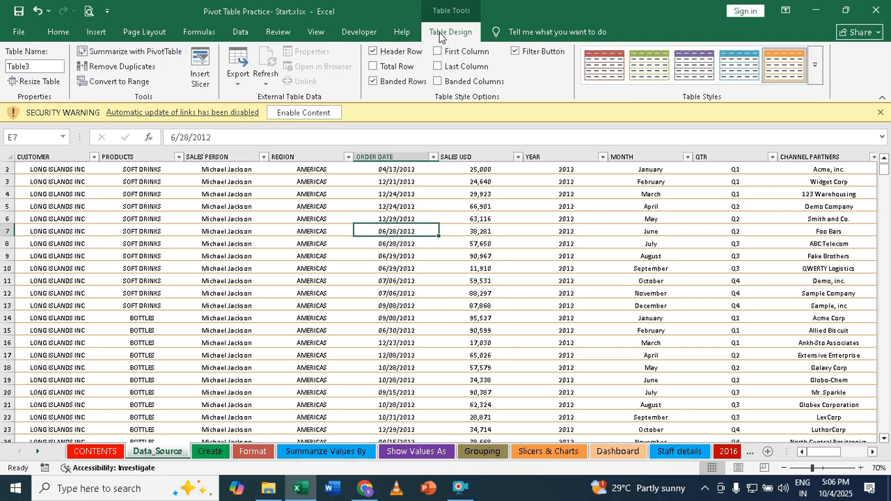
pyautogui.click(41, 68)
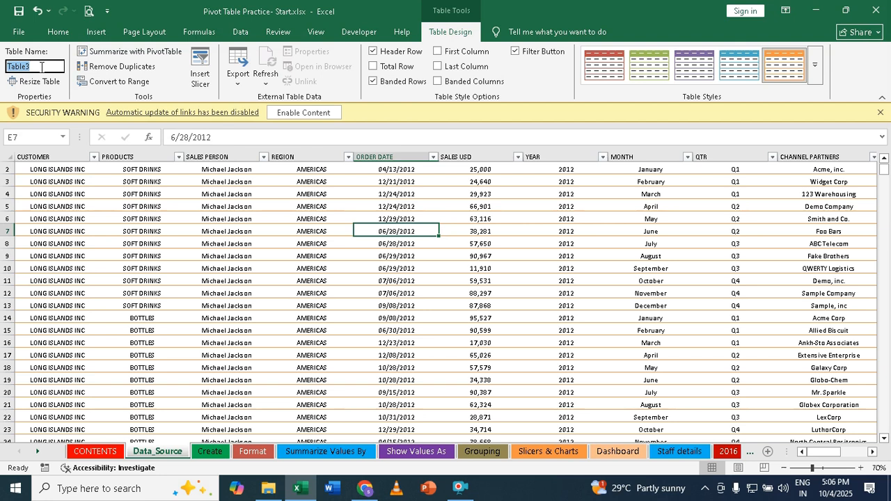
pyautogui.write('S')
pyautogui.press('Return')
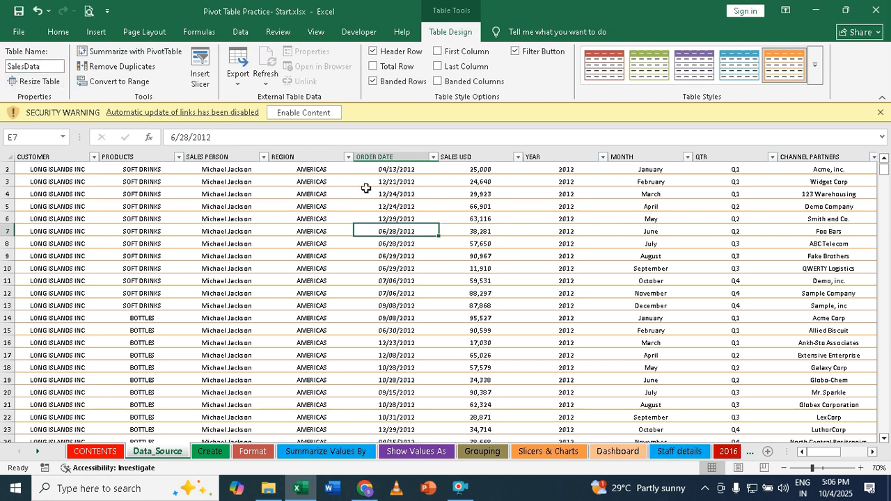
# Create a blank PivotTable from the SalesData table on a new worksheet and move its field list higher up.
pyautogui.click(436, 280)
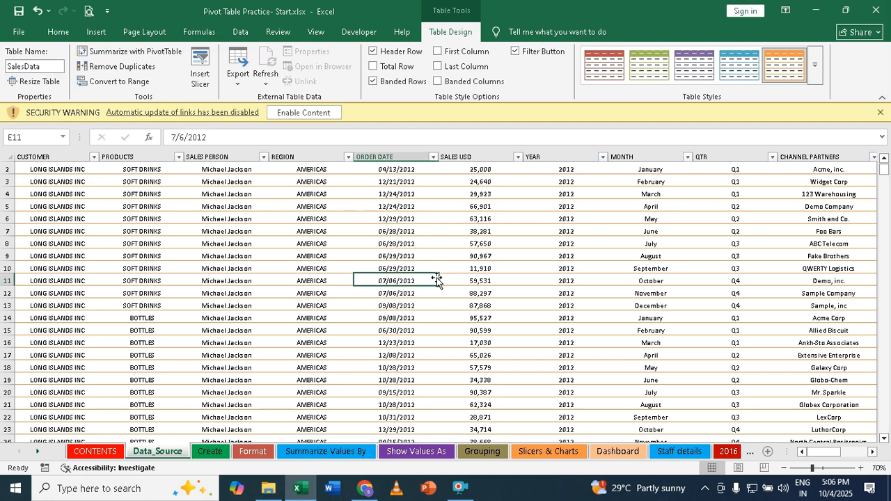
pyautogui.click(96, 32)
pyautogui.click(24, 75)
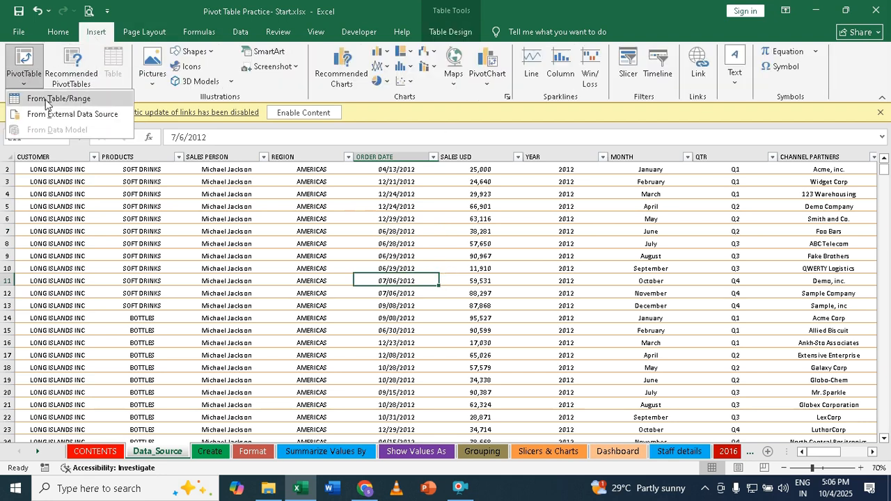
pyautogui.click(46, 99)
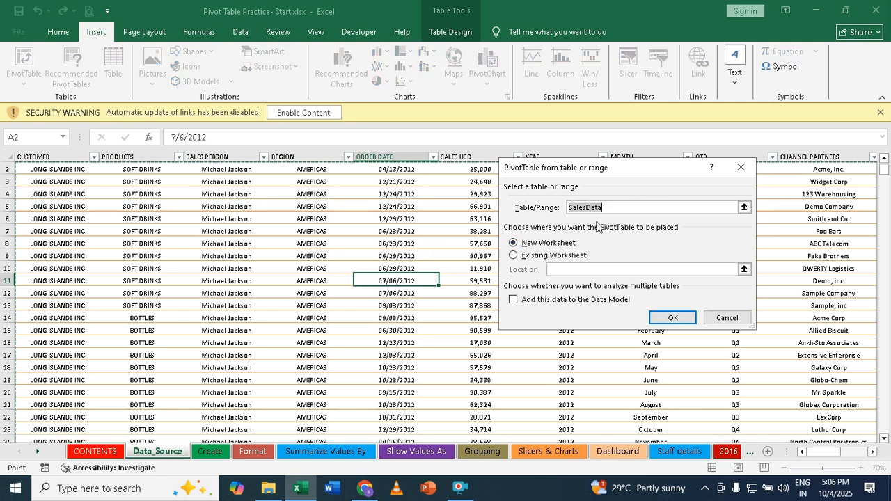
pyautogui.click(514, 243)
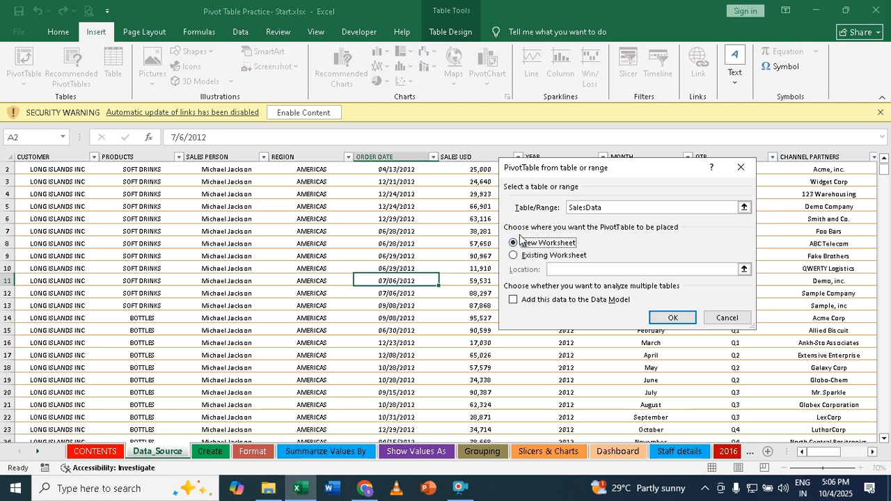
pyautogui.click(680, 318)
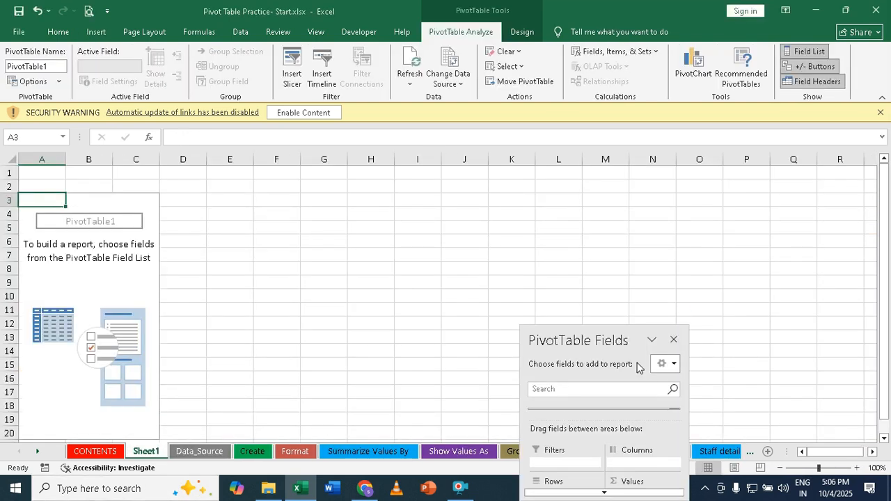
pyautogui.moveTo(596, 339); pyautogui.dragTo(641, 221)
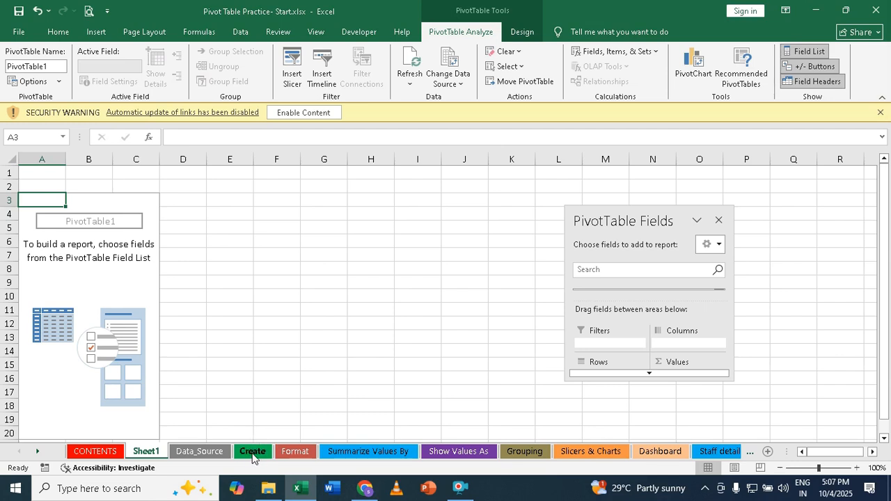
pyautogui.rightClick(156, 453)
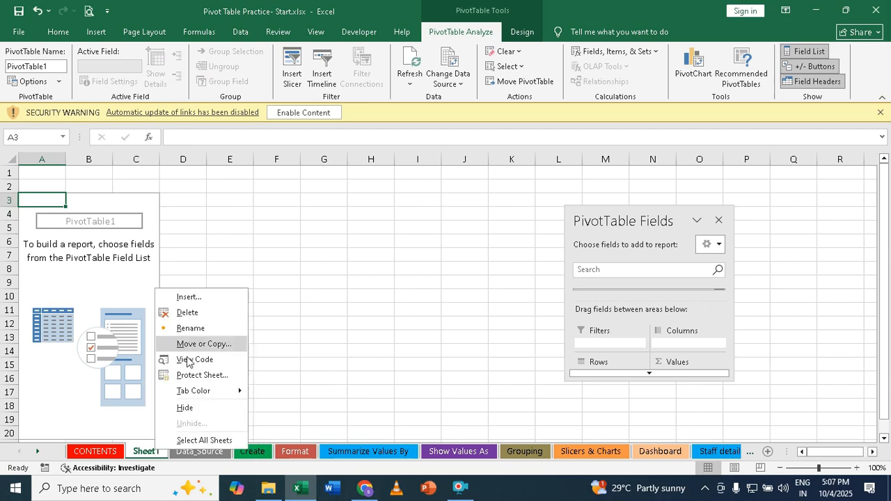
pyautogui.click(204, 298)
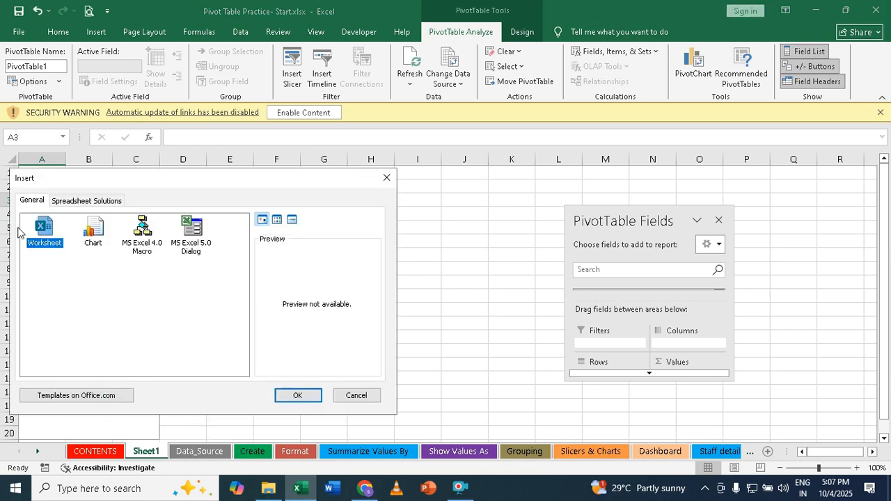
pyautogui.click(355, 396)
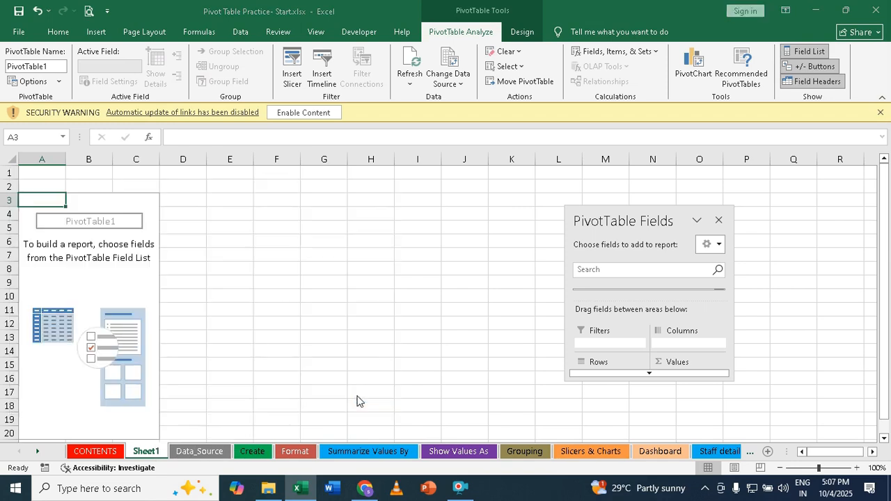
pyautogui.click(254, 453)
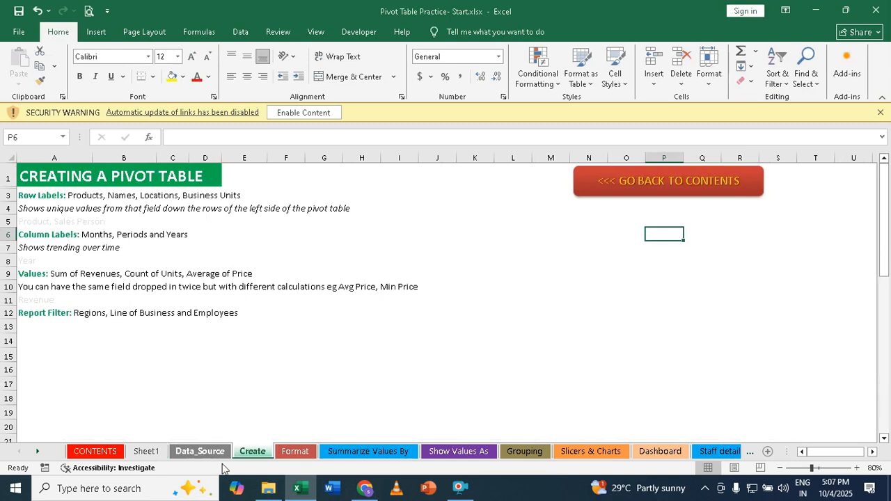
pyautogui.click(209, 456)
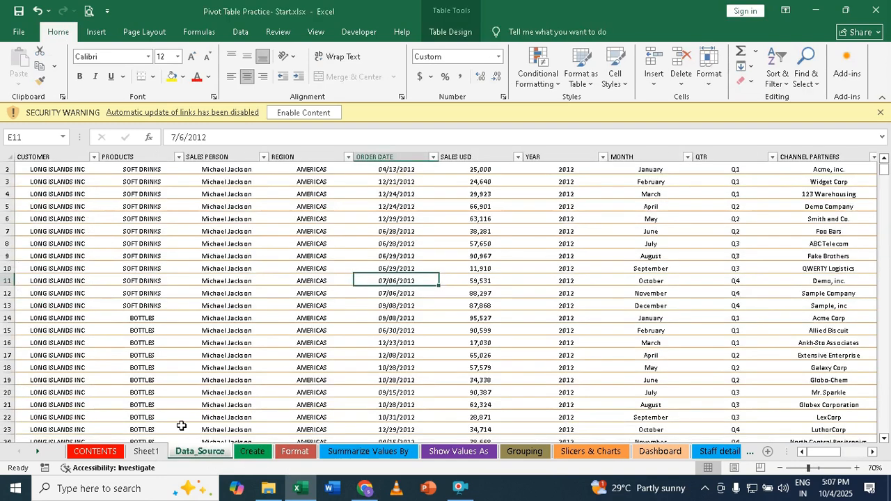
pyautogui.click(156, 451)
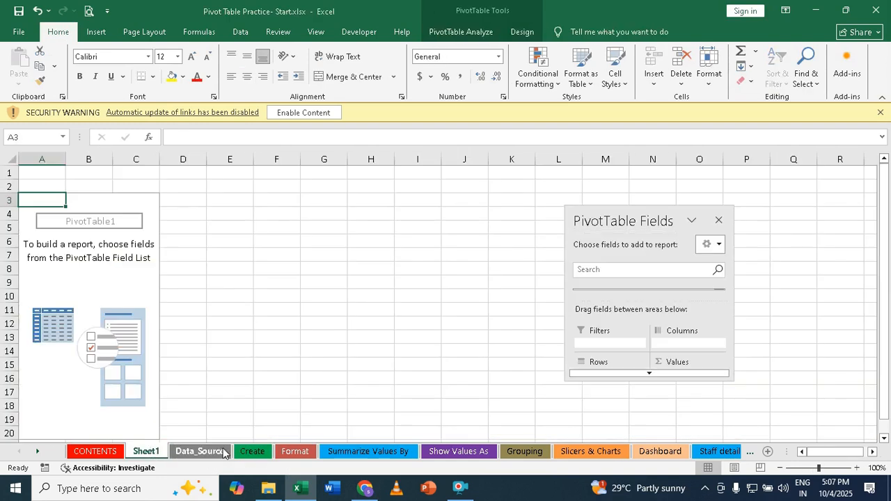
pyautogui.click(258, 453)
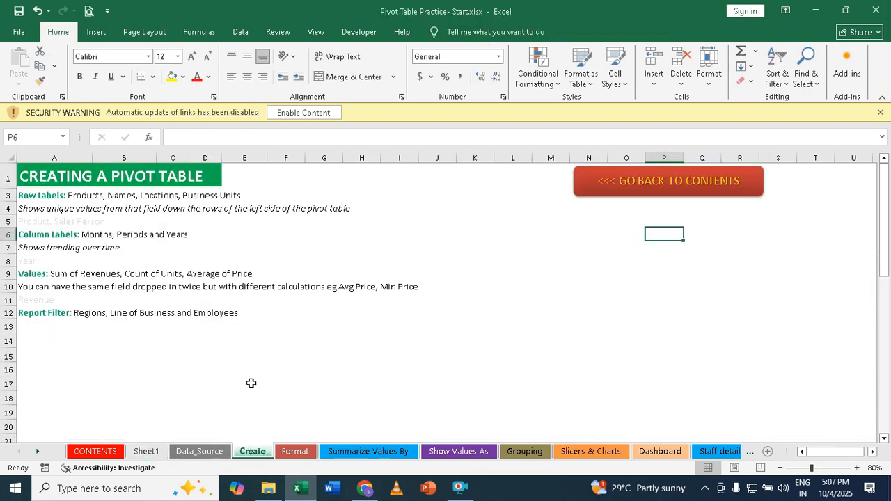
# Create a PivotTable from SalesData at cell N7 of the existing Create sheet and move the field list clear of it.
pyautogui.click(206, 453)
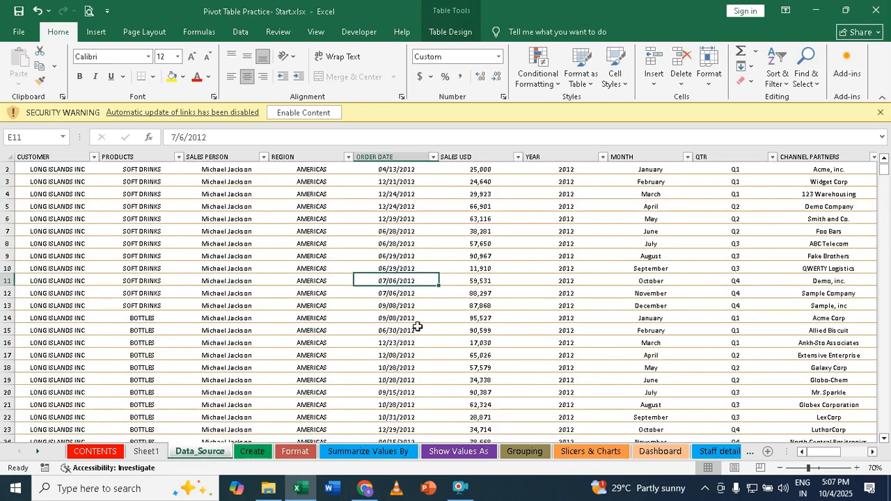
pyautogui.click(421, 244)
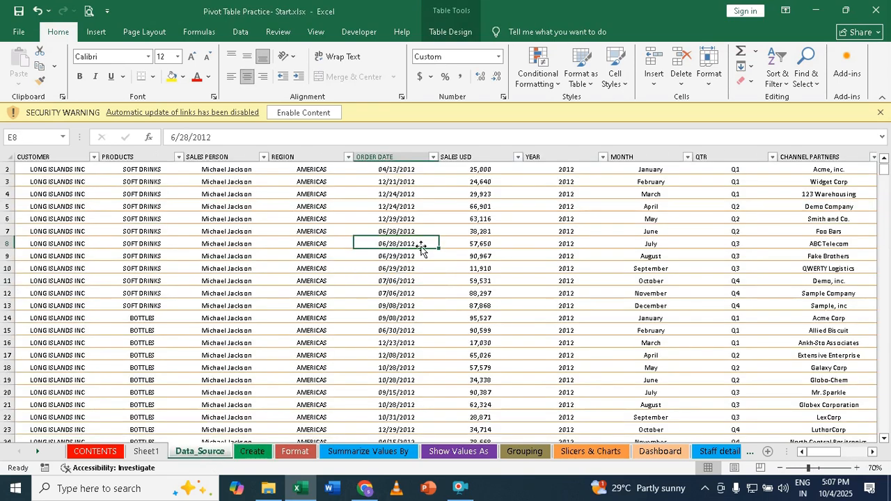
pyautogui.click(101, 32)
pyautogui.click(22, 78)
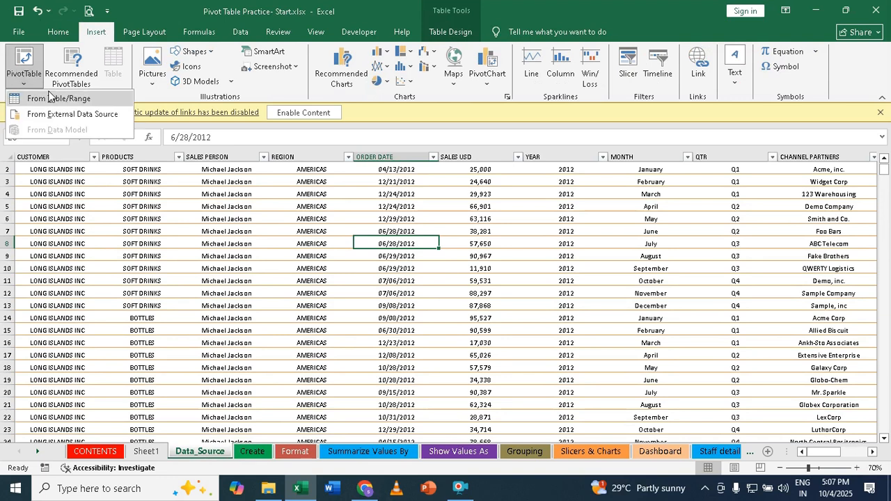
pyautogui.click(55, 99)
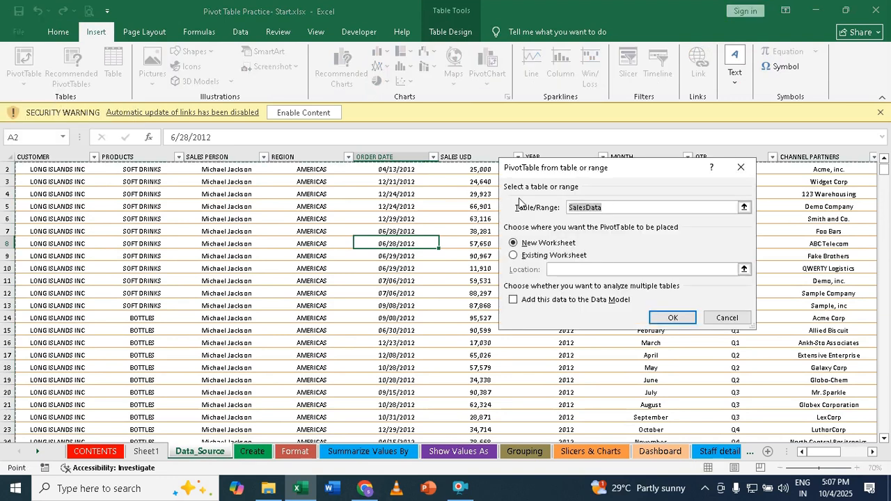
pyautogui.click(521, 259)
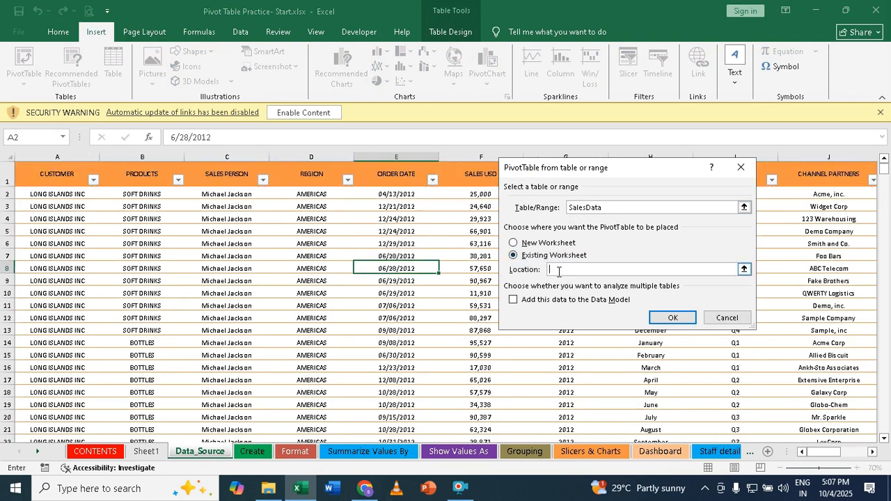
pyautogui.click(253, 451)
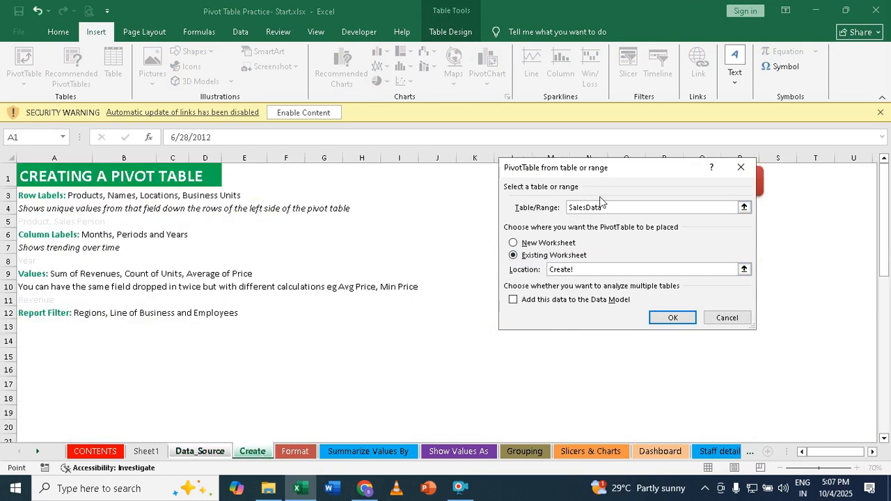
pyautogui.moveTo(517, 197); pyautogui.dragTo(231, 272)
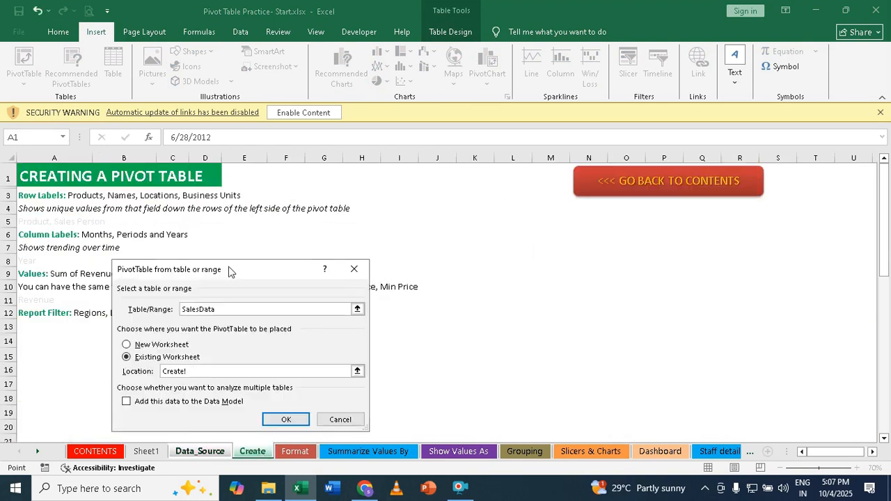
pyautogui.click(575, 246)
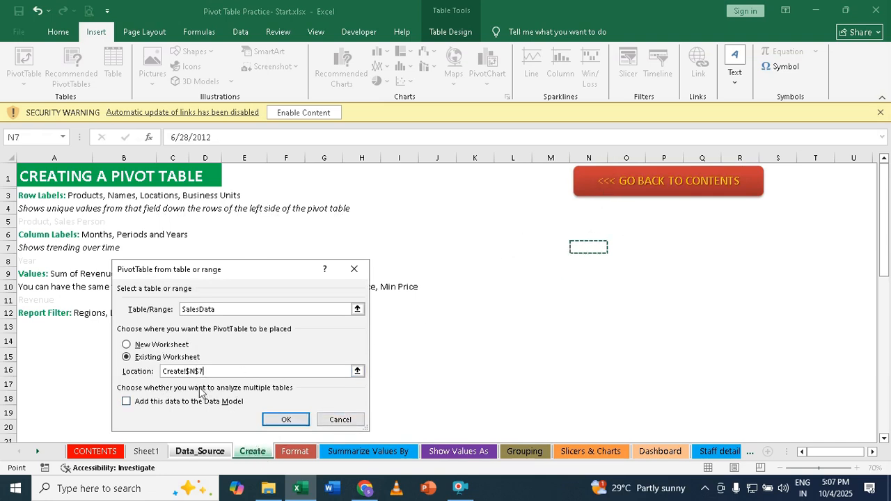
pyautogui.click(293, 419)
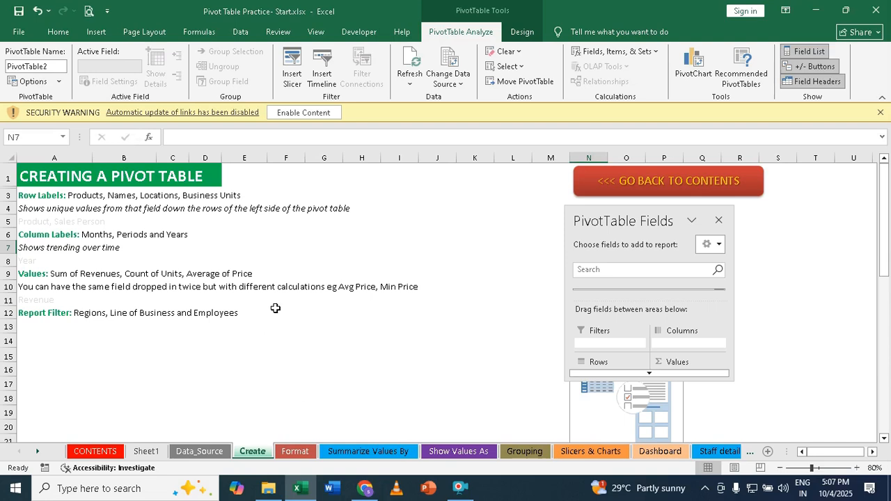
pyautogui.moveTo(628, 215); pyautogui.dragTo(325, 181)
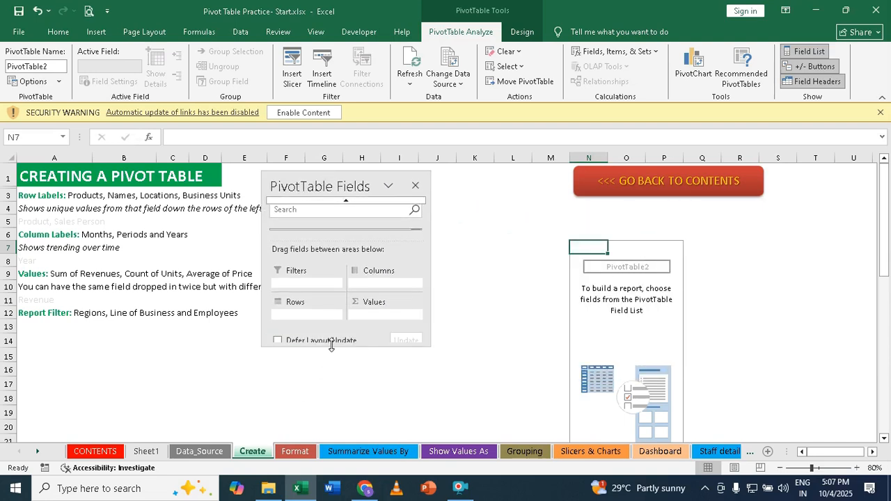
# Lengthen the PivotTable Fields list until all four areas are fully visible and shift it slightly away from the pivot table.
pyautogui.moveTo(331, 346); pyautogui.dragTo(337, 444)
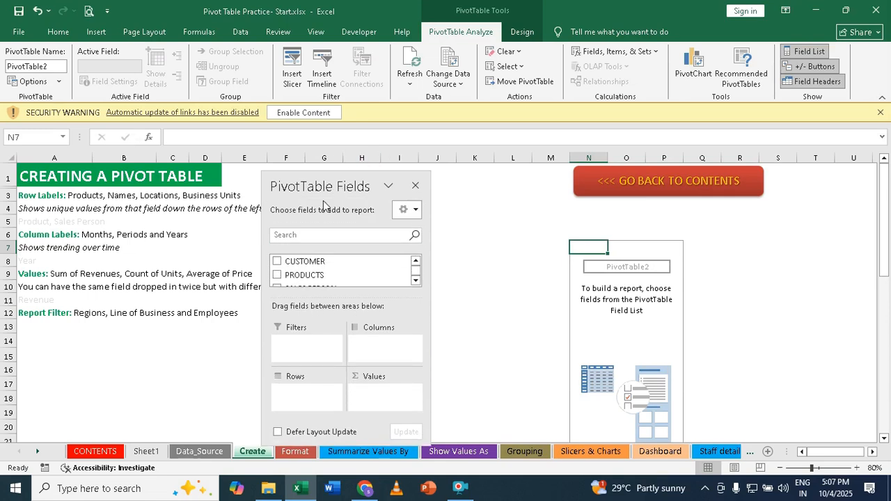
pyautogui.moveTo(329, 186); pyautogui.dragTo(297, 194)
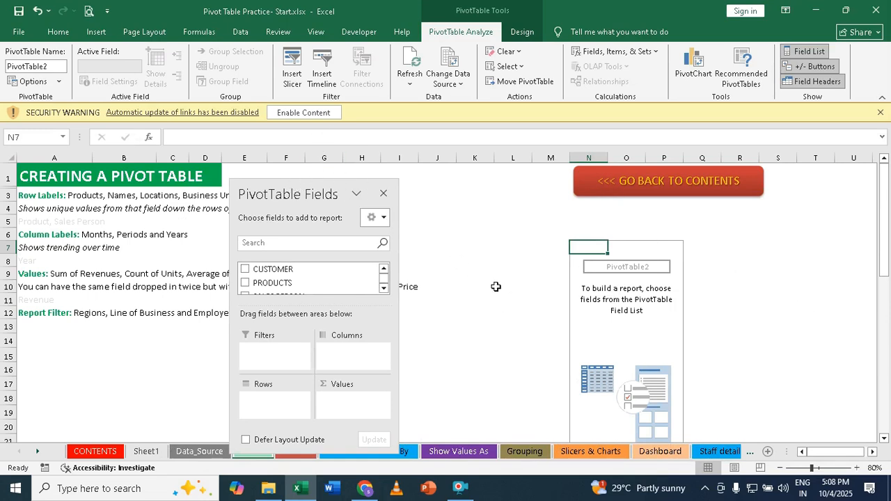
# Check how the field list responds when cells inside and outside the empty pivot table are selected.
pyautogui.click(615, 323)
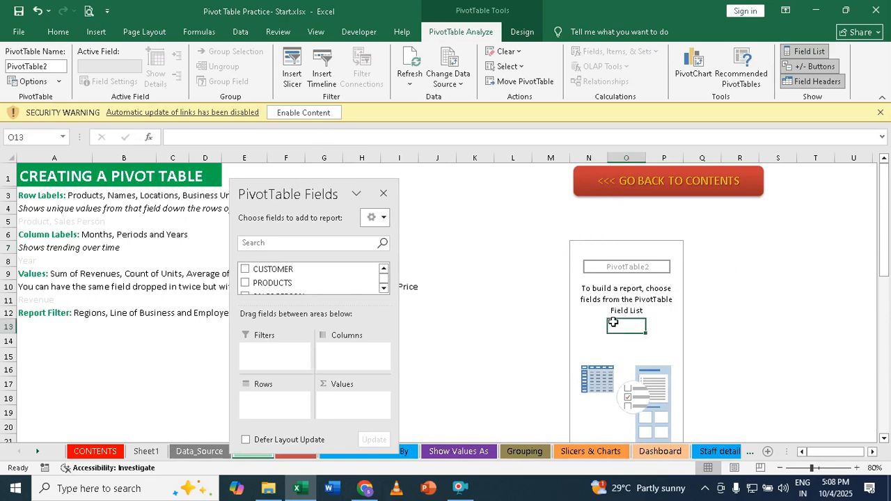
pyautogui.click(503, 258)
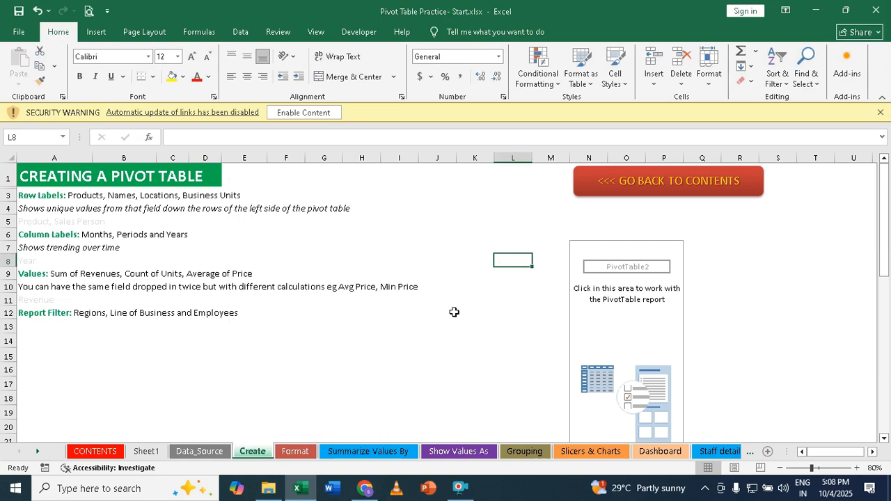
pyautogui.click(634, 322)
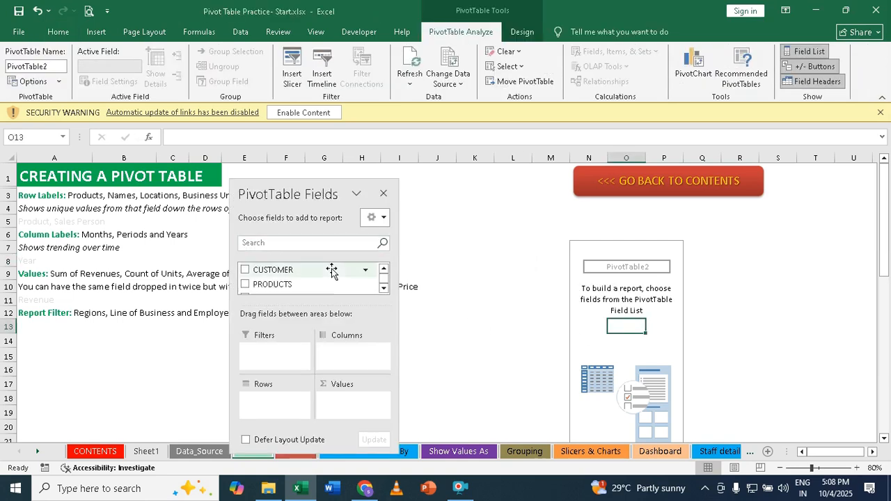
pyautogui.click(294, 178)
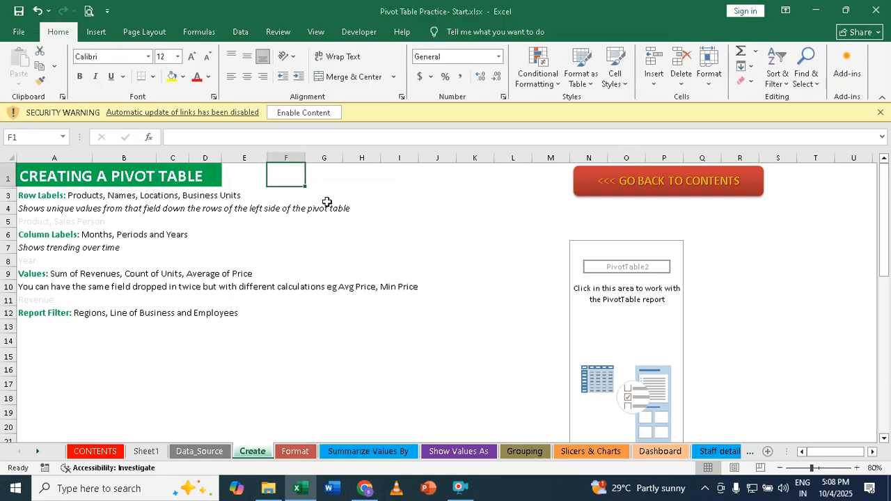
pyautogui.click(623, 308)
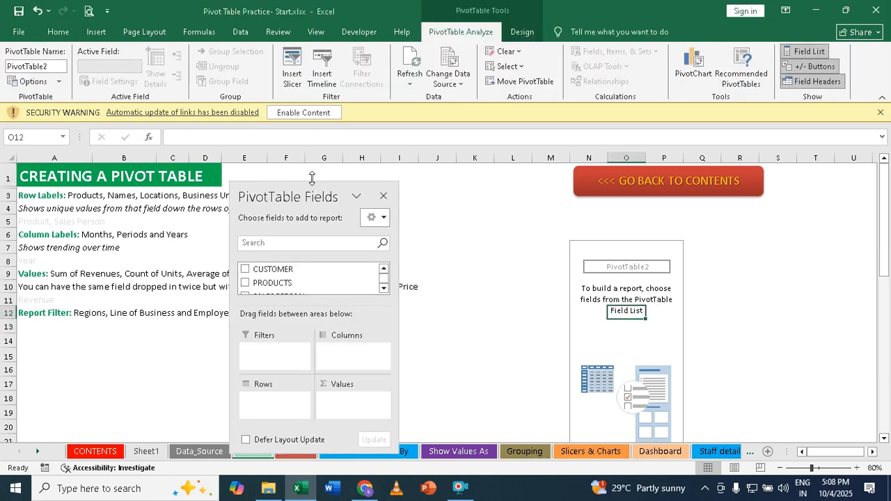
# Make the PivotTable Fields list taller and place it beside the empty pivot table, hiding and redisplaying it once in between.
pyautogui.moveTo(308, 179); pyautogui.dragTo(307, 115)
pyautogui.click(630, 327)
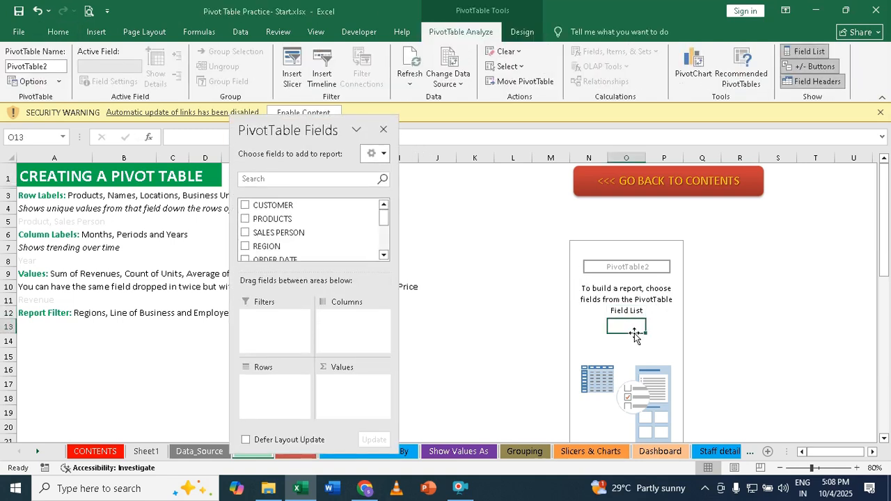
pyautogui.click(808, 52)
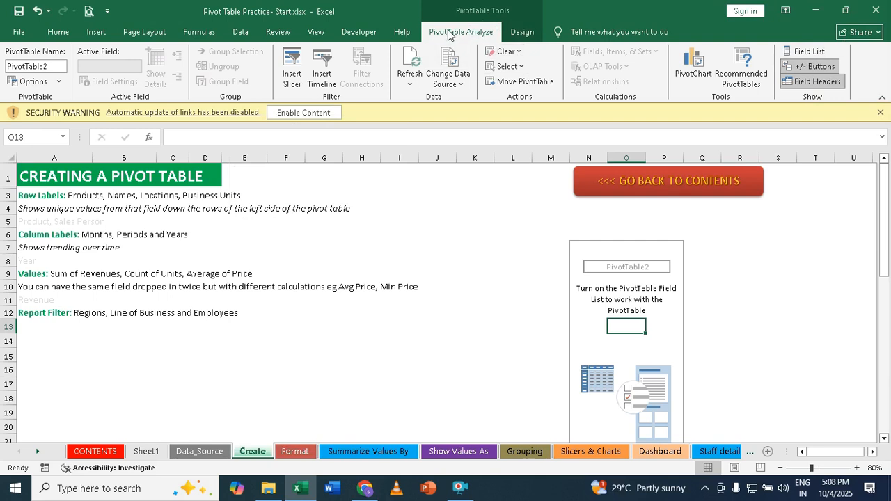
pyautogui.click(808, 52)
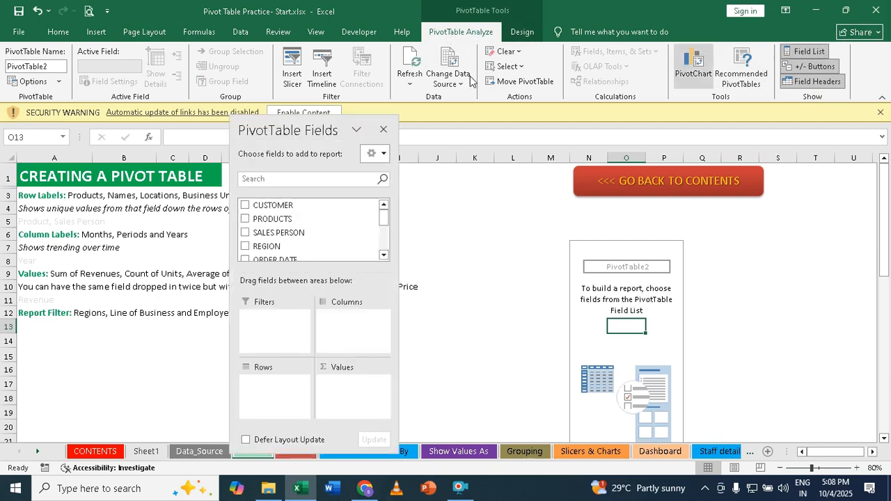
pyautogui.moveTo(292, 125); pyautogui.dragTo(414, 78)
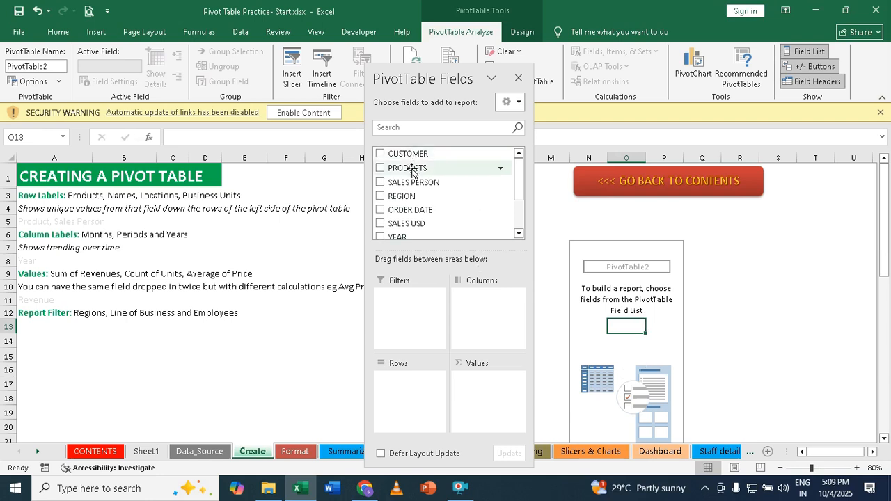
# Add PRODUCTS to the pivot table's Rows area with SALES PERSON nested beneath it.
pyautogui.moveTo(409, 169); pyautogui.dragTo(406, 386)
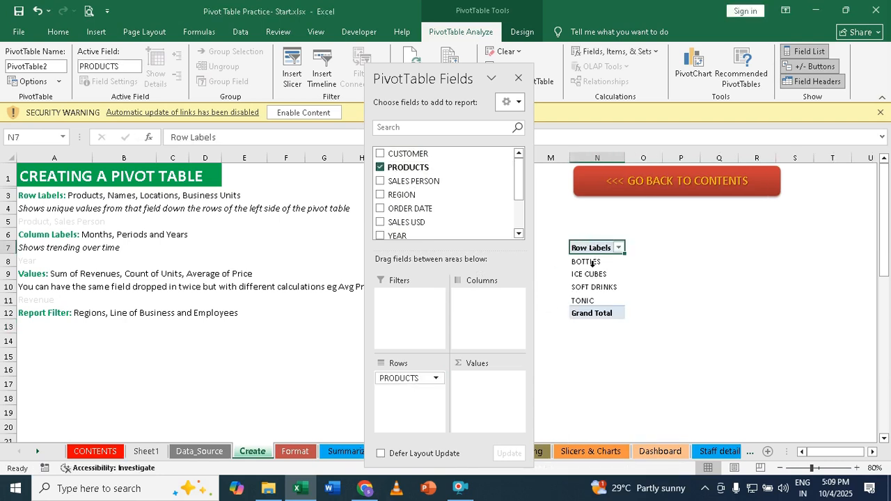
pyautogui.moveTo(418, 181); pyautogui.dragTo(410, 399)
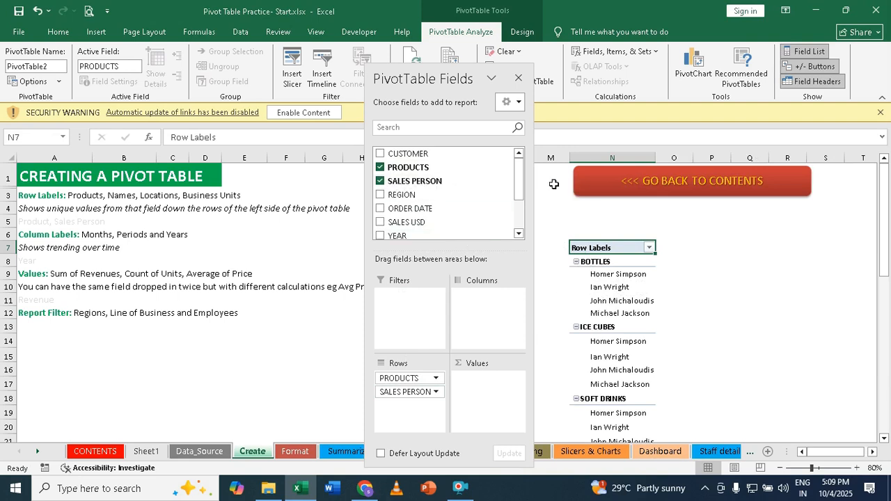
# Add YEAR to the pivot table's Columns area and SALES USD to its Values area as a sum.
pyautogui.moveTo(519, 186); pyautogui.dragTo(518, 194)
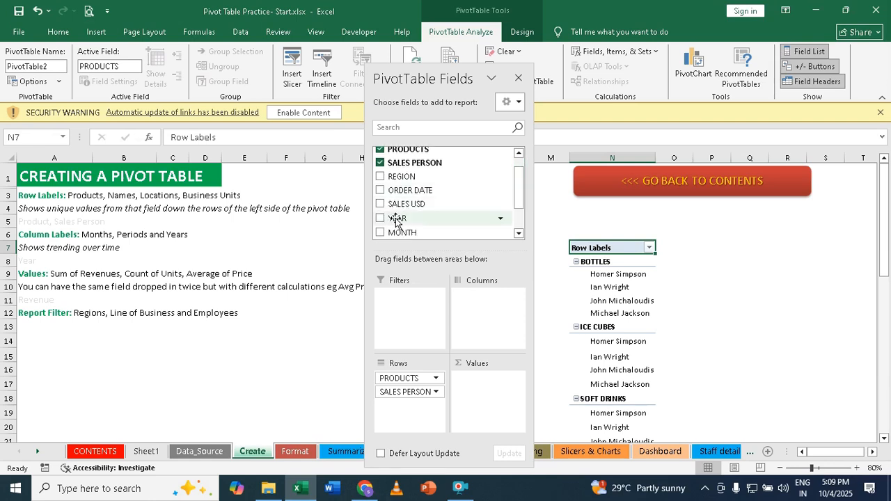
pyautogui.moveTo(392, 218); pyautogui.dragTo(489, 310)
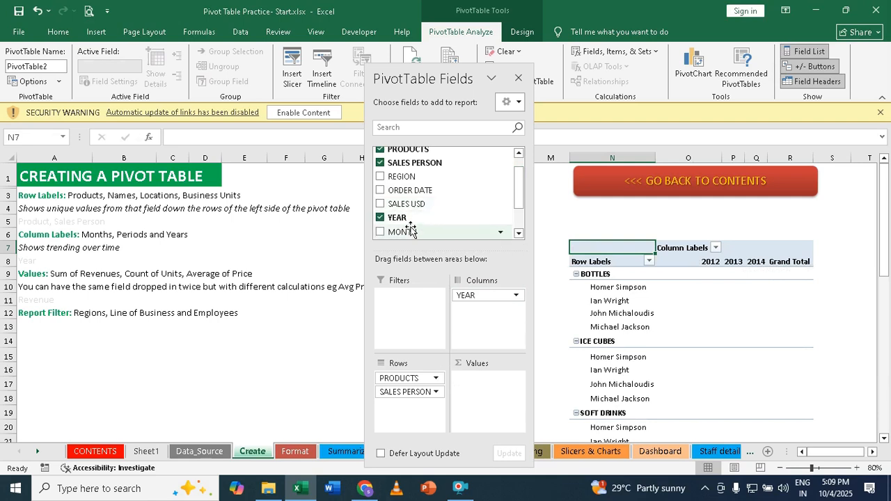
pyautogui.moveTo(411, 205); pyautogui.dragTo(488, 379)
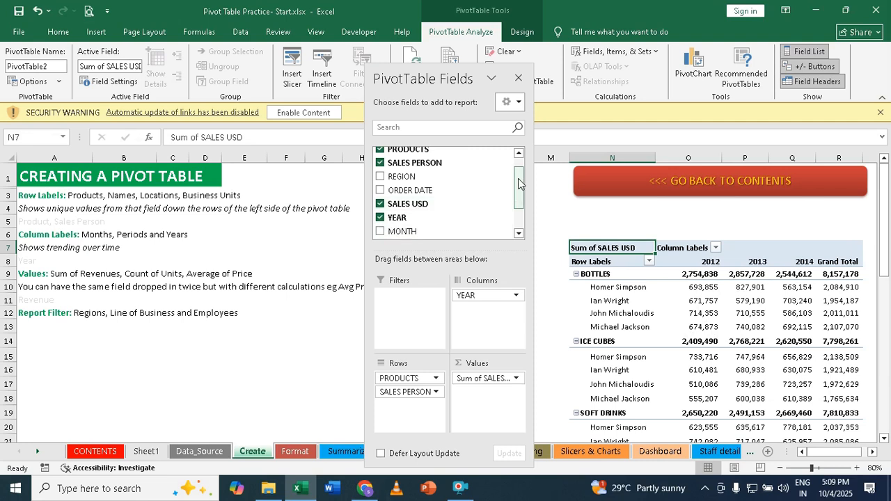
# Add CHANNEL PARTNERS to the Filters area as the pivot table's report filter.
pyautogui.scroll(1, 518, 178)
pyautogui.scroll(-3, 515, 171)
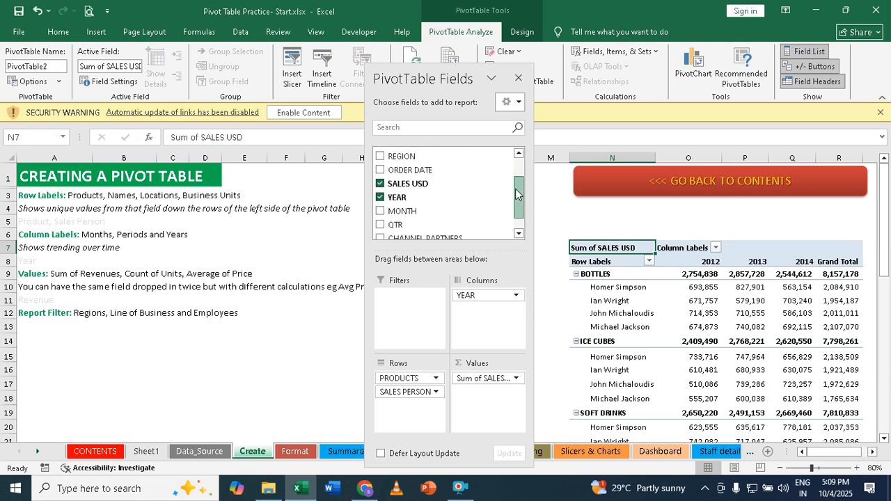
pyautogui.moveTo(436, 221); pyautogui.dragTo(411, 313)
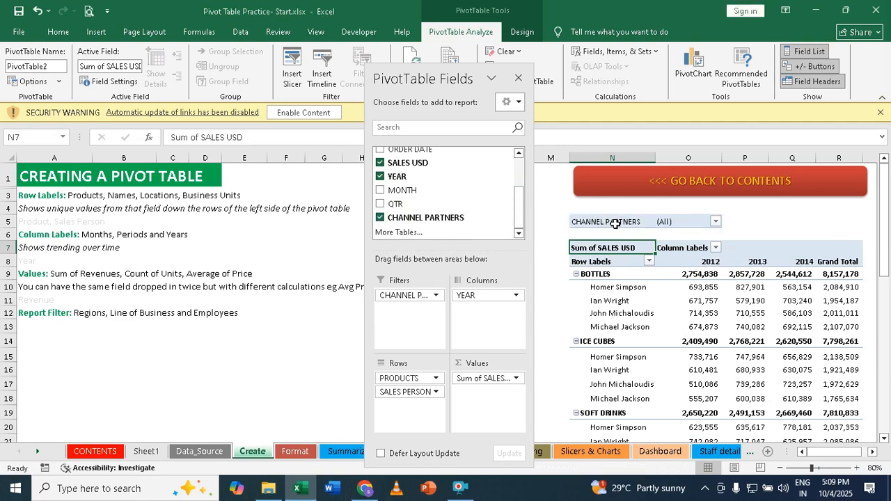
# Move the field list clear of the pivot table and place SALES PERSON above PRODUCTS in the Rows area.
pyautogui.click(872, 452)
pyautogui.moveTo(426, 89); pyautogui.dragTo(153, 71)
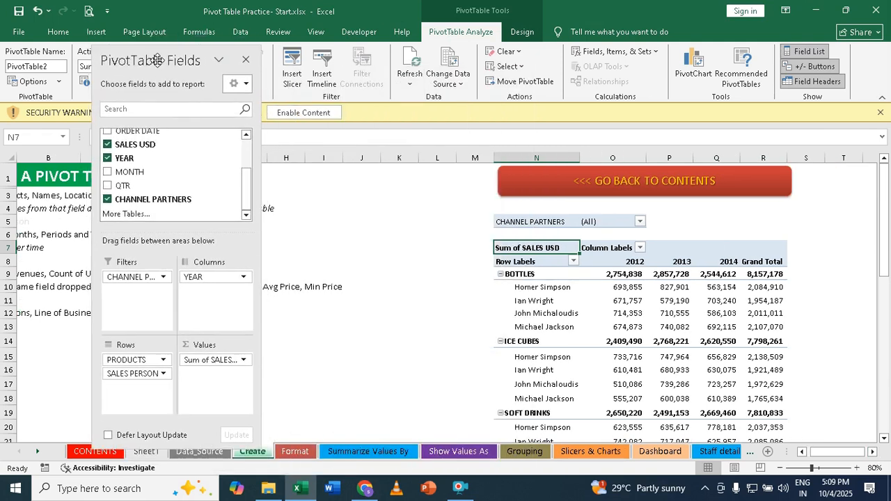
pyautogui.click(873, 451)
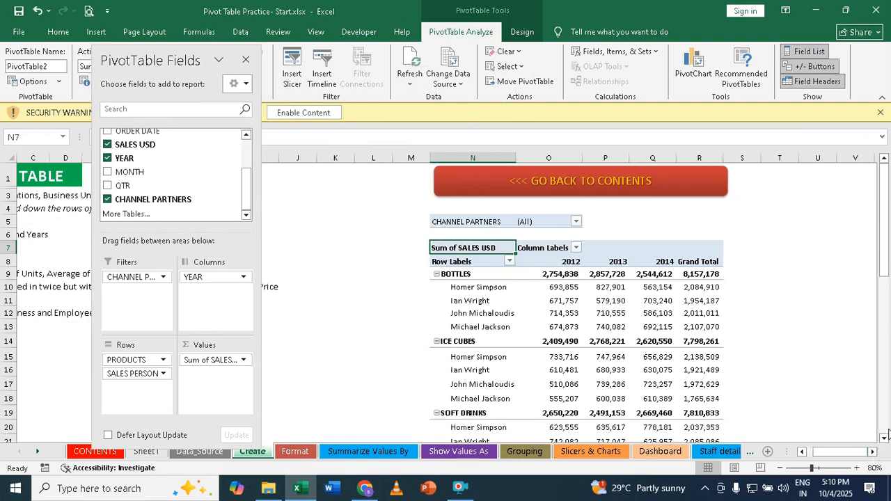
pyautogui.click(884, 439)
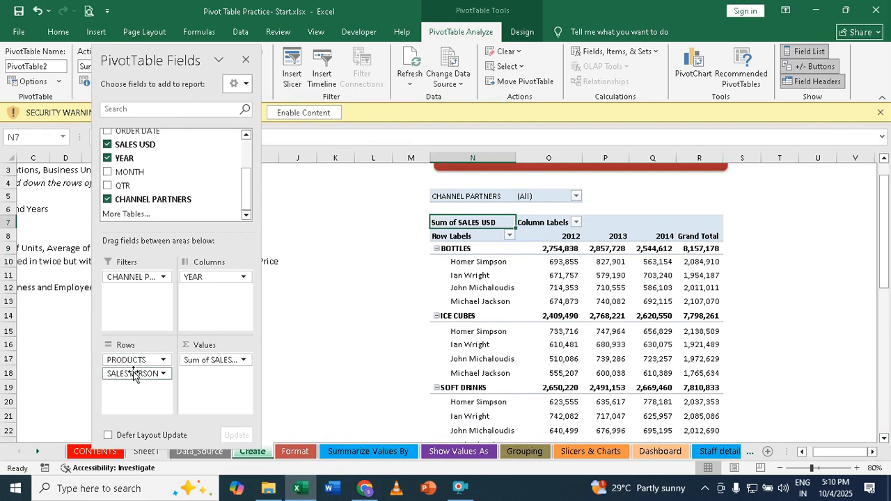
pyautogui.moveTo(131, 376); pyautogui.dragTo(136, 358)
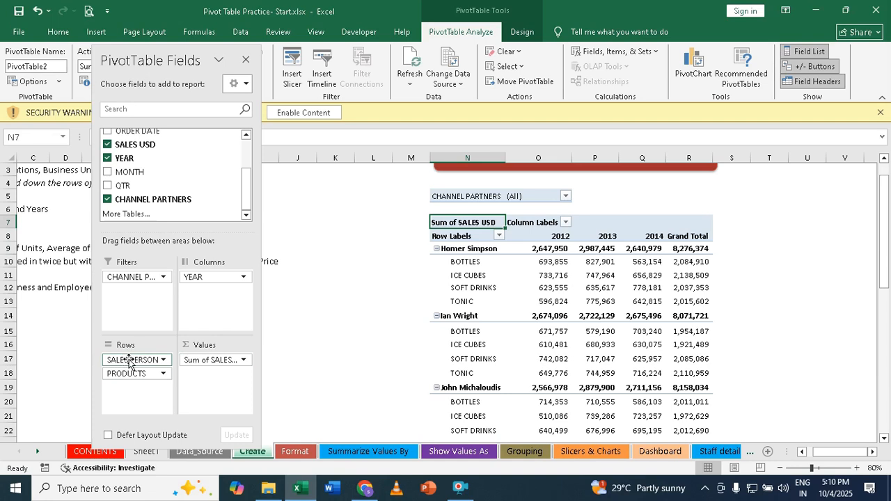
# Move SALES PERSON to the Columns area and YEAR to the Rows area, with YEAR placed above PRODUCTS.
pyautogui.moveTo(128, 363); pyautogui.dragTo(223, 299)
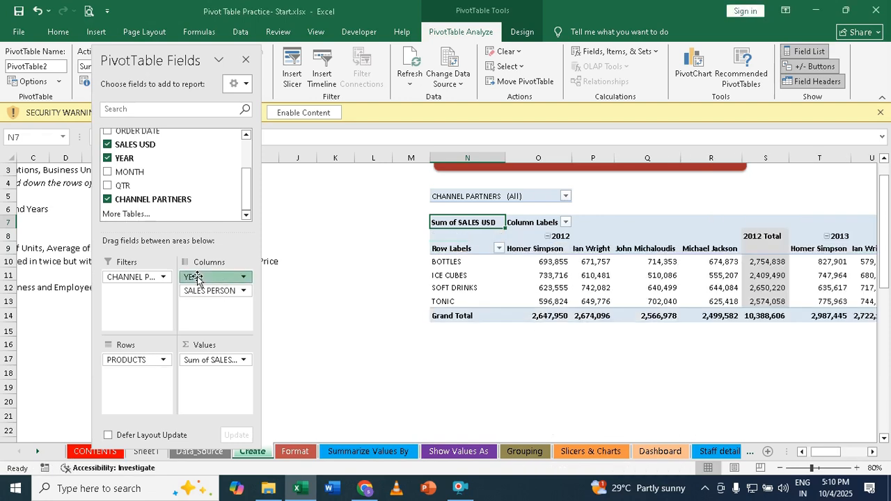
pyautogui.moveTo(197, 278); pyautogui.dragTo(120, 388)
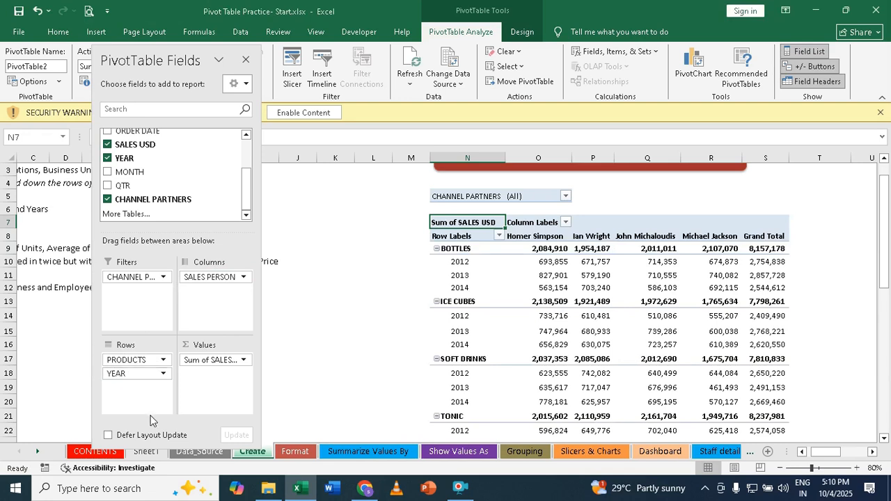
pyautogui.moveTo(122, 361); pyautogui.dragTo(119, 395)
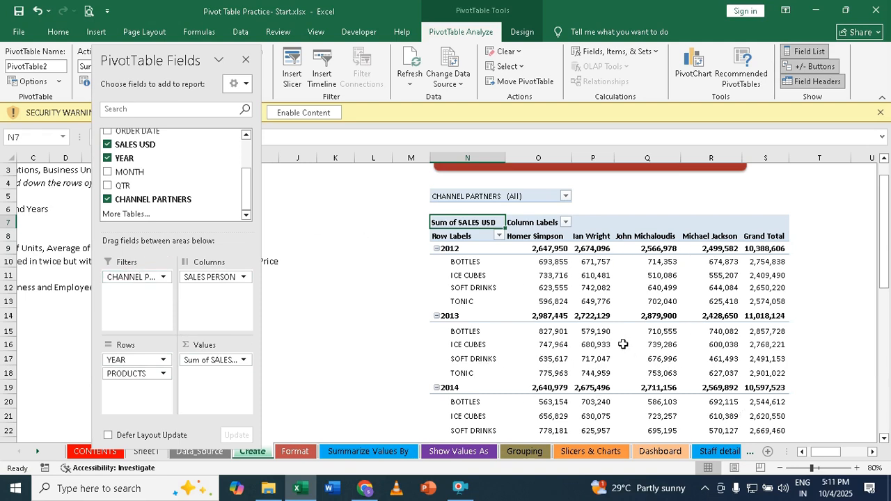
pyautogui.moveTo(622, 334)
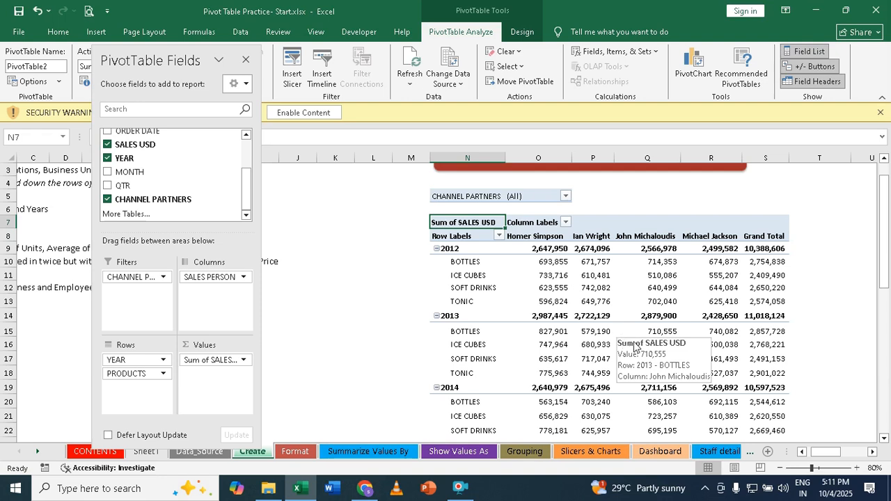
pyautogui.click(467, 492)
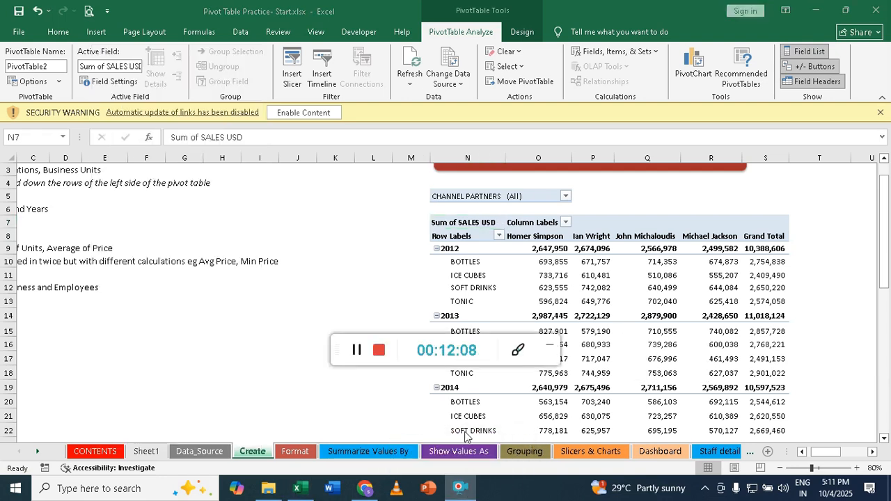